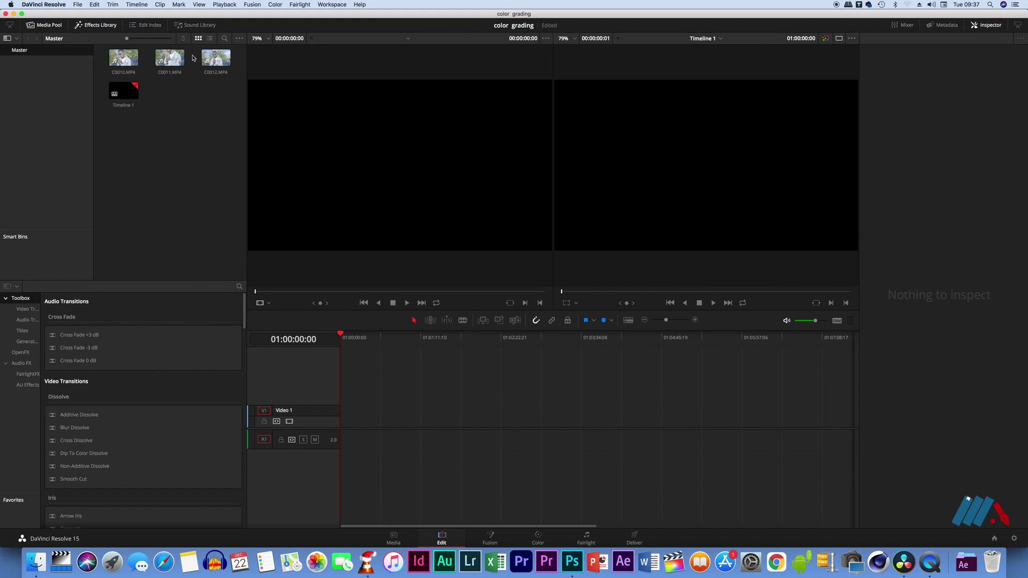
- Preview C0010.MP4 in the source viewer, skimming through it and returning to its start
{"action": "left_click", "coordinate": [124, 59]}
{"action": "left_click_drag", "start_coordinate": [123, 60], "coordinate": [322, 158]}
{"action": "left_click_drag", "start_coordinate": [294, 290], "coordinate": [290, 284]}
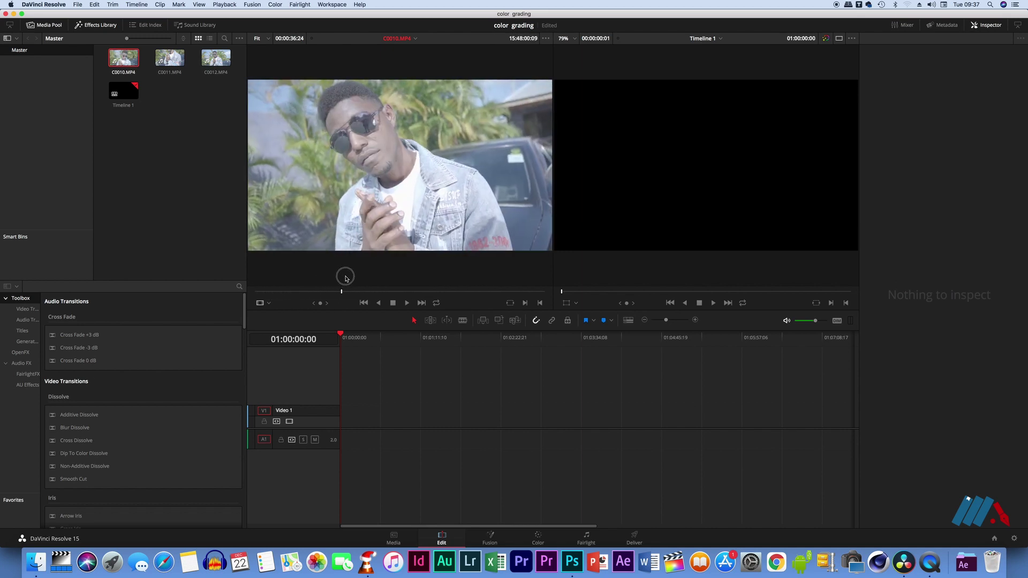
{"action": "left_click_drag", "start_coordinate": [290, 284], "coordinate": [255, 290]}
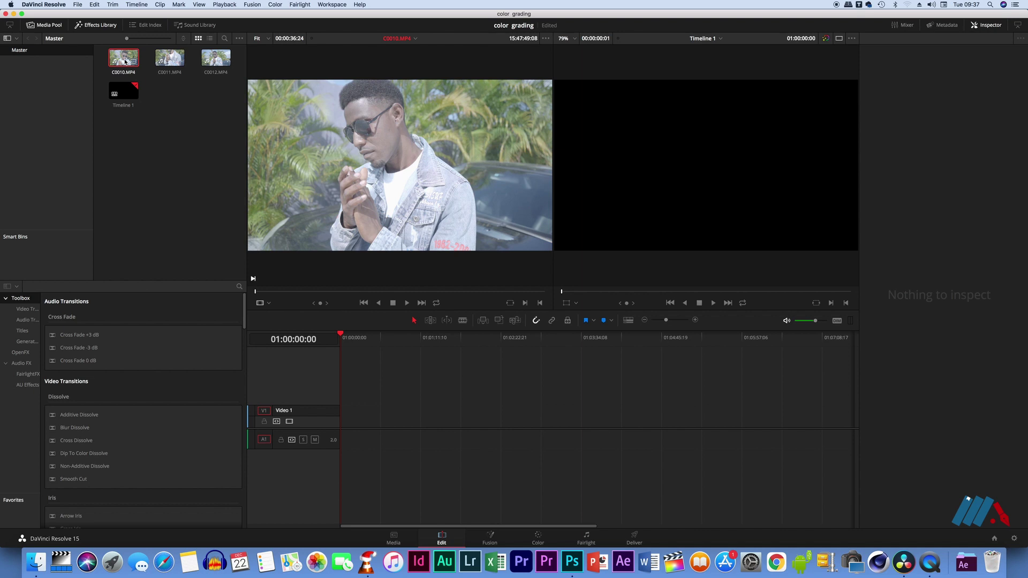
- Place C0010.MP4 at the start of Timeline 1 and mute its A1 audio track
{"action": "left_click_drag", "start_coordinate": [125, 62], "coordinate": [342, 435]}
{"action": "left_click", "coordinate": [348, 440]}
{"action": "left_click", "coordinate": [315, 439]}
- Play back the timeline briefly, then move to the Color page
{"action": "key", "text": "space"}
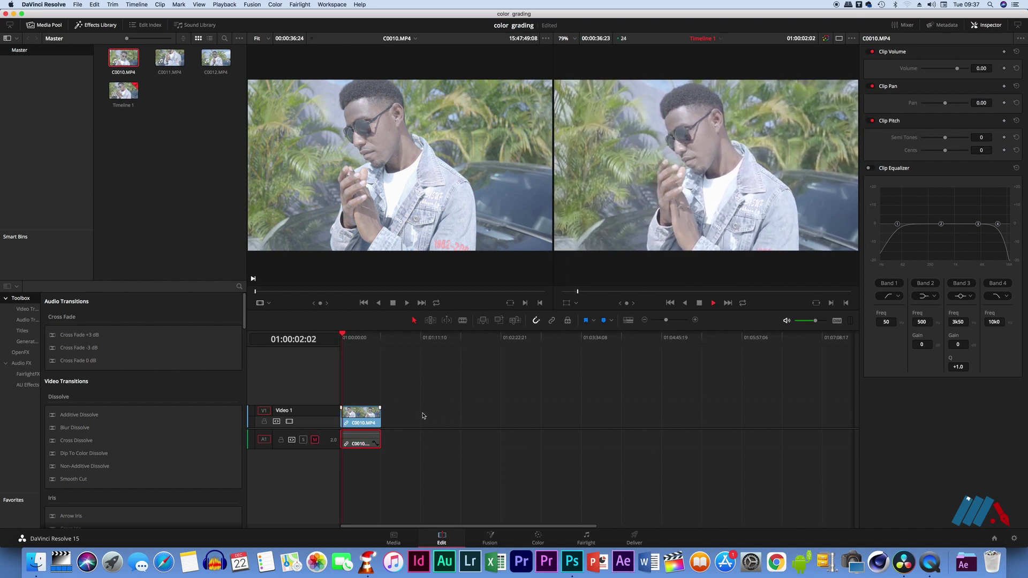
{"action": "key", "text": "space"}
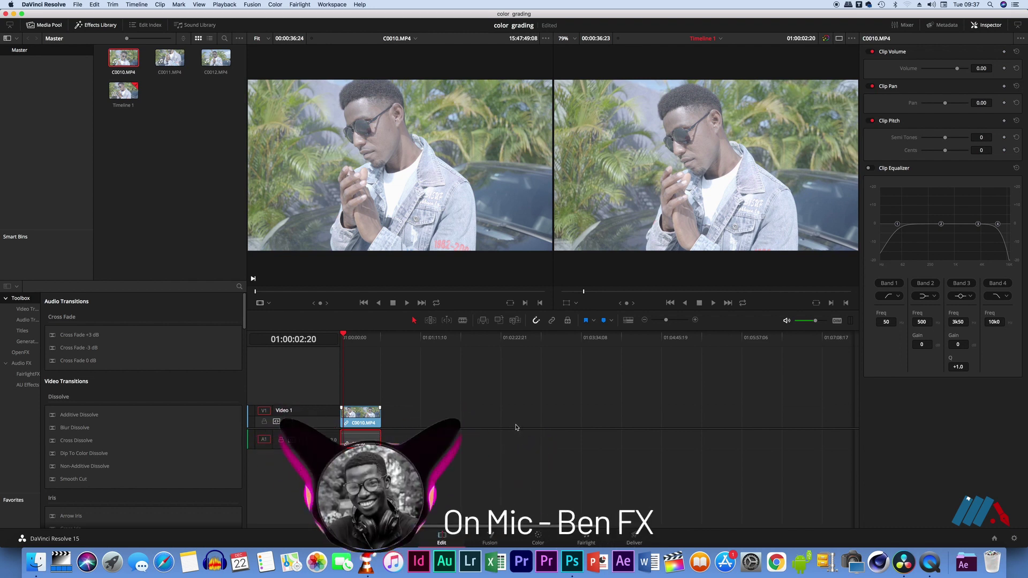
{"action": "left_click", "coordinate": [538, 542]}
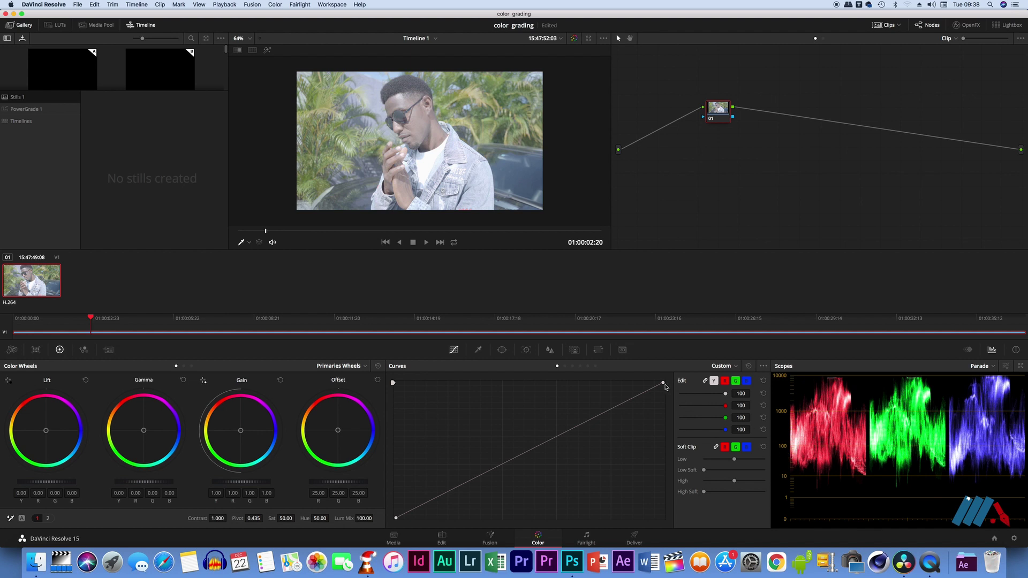
- Pull the curve's white point down and lift the midtones with a raised middle point
{"action": "mouse_move", "coordinate": [664, 384]}
{"action": "left_mouse_down"}
{"action": "mouse_move", "coordinate": [664, 399]}
{"action": "mouse_move", "coordinate": [663, 389]}
{"action": "left_mouse_up"}
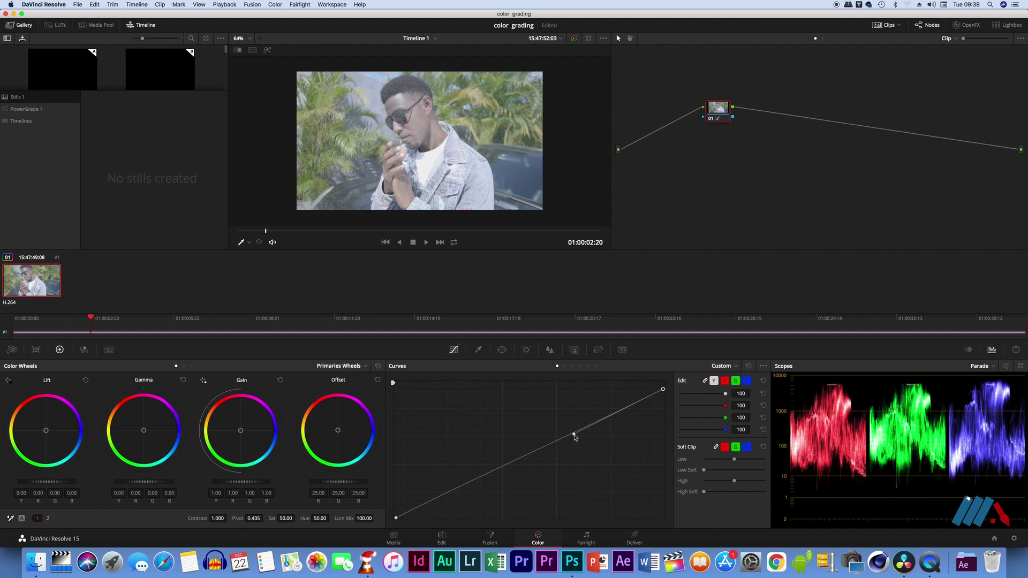
{"action": "left_click_drag", "start_coordinate": [575, 437], "coordinate": [574, 412]}
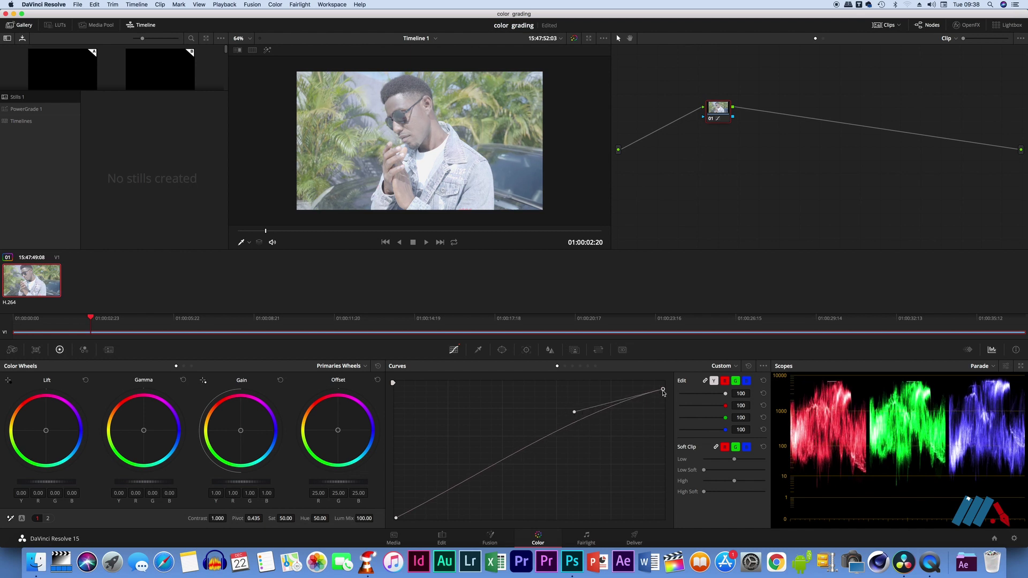
{"action": "left_click_drag", "start_coordinate": [663, 391], "coordinate": [663, 394]}
{"action": "left_click_drag", "start_coordinate": [575, 419], "coordinate": [575, 412]}
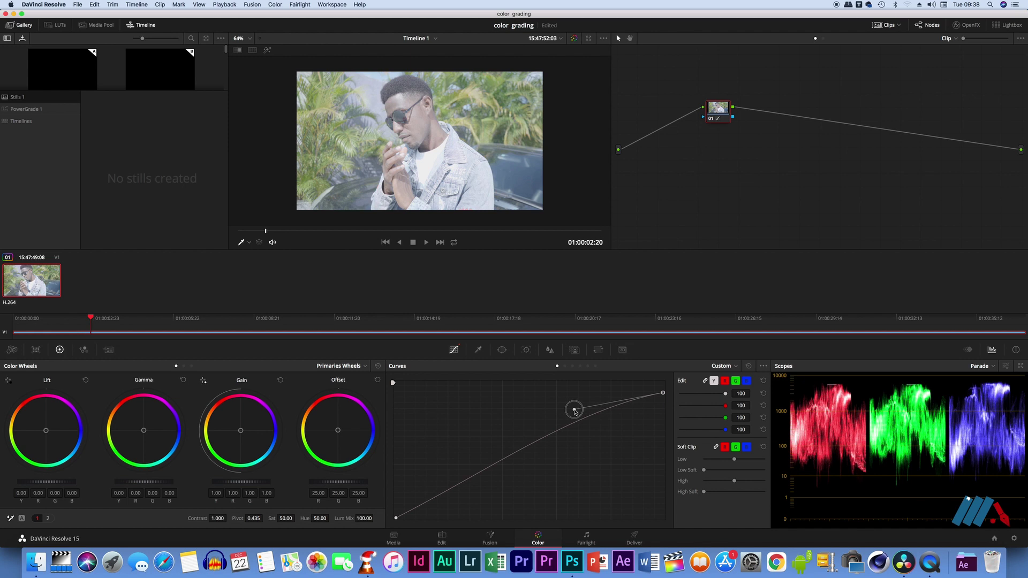
- Crush the shadows by dragging the black point right and shaping the lower bend
{"action": "left_click_drag", "start_coordinate": [397, 517], "coordinate": [450, 522]}
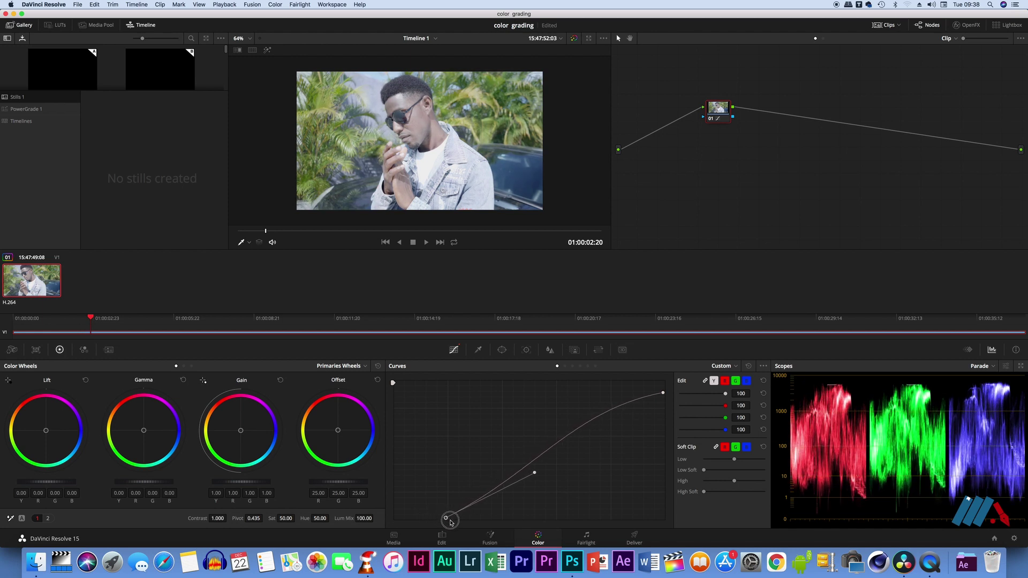
{"action": "left_click_drag", "start_coordinate": [450, 522], "coordinate": [459, 523]}
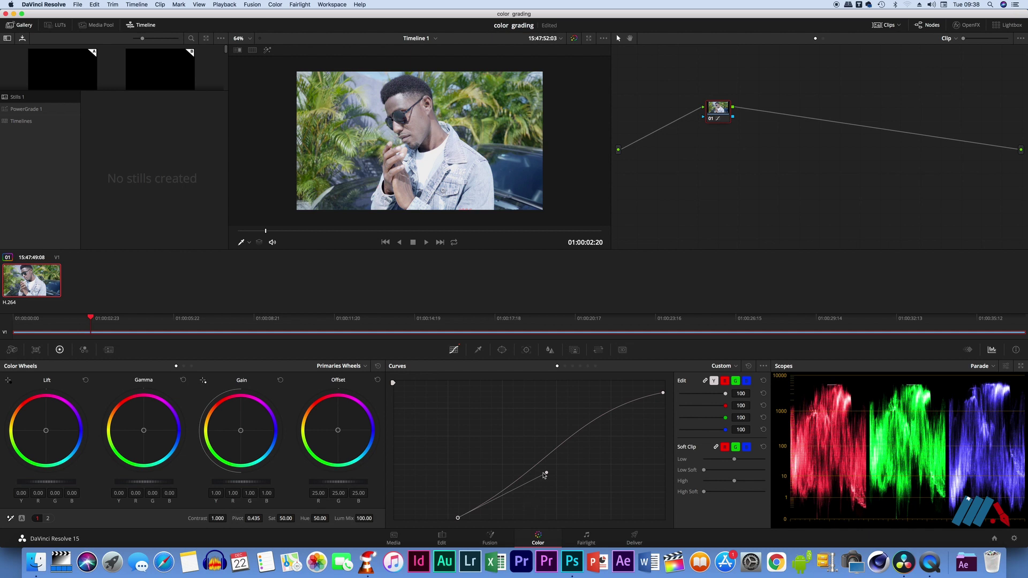
{"action": "left_click_drag", "start_coordinate": [546, 474], "coordinate": [549, 481]}
{"action": "left_click_drag", "start_coordinate": [458, 519], "coordinate": [452, 518]}
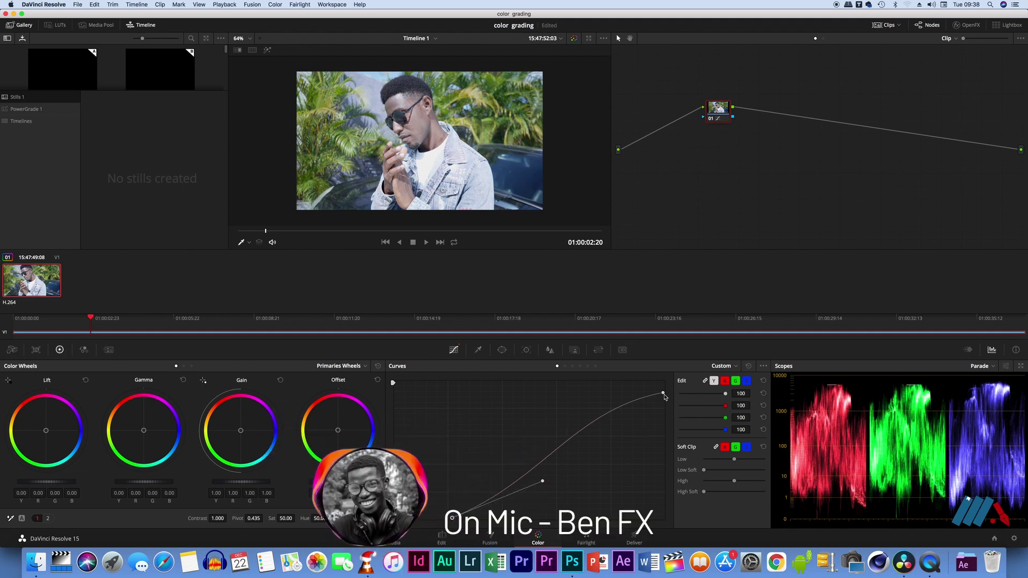
{"action": "left_click", "coordinate": [574, 407]}
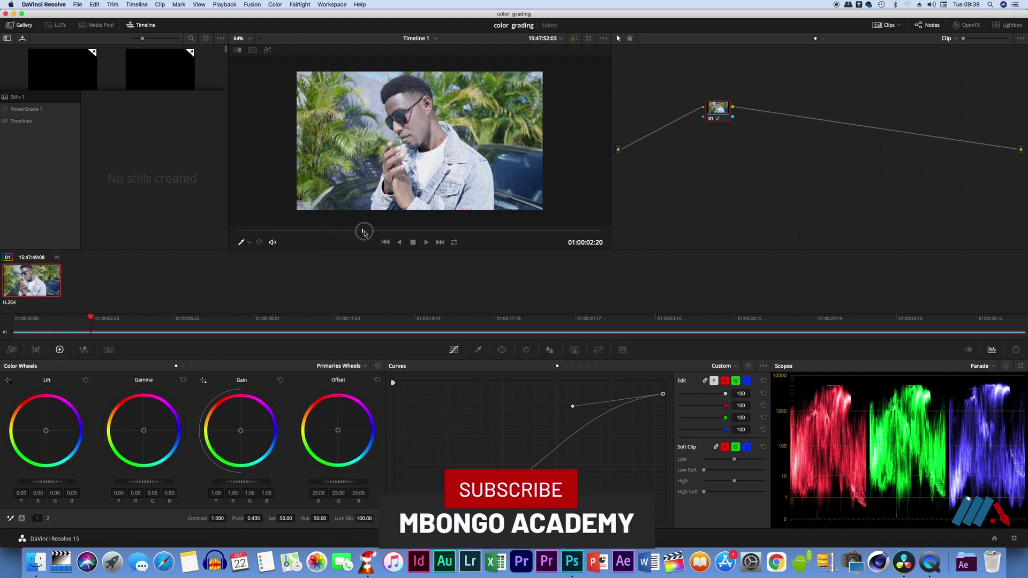
{"action": "left_click_drag", "start_coordinate": [341, 233], "coordinate": [369, 233]}
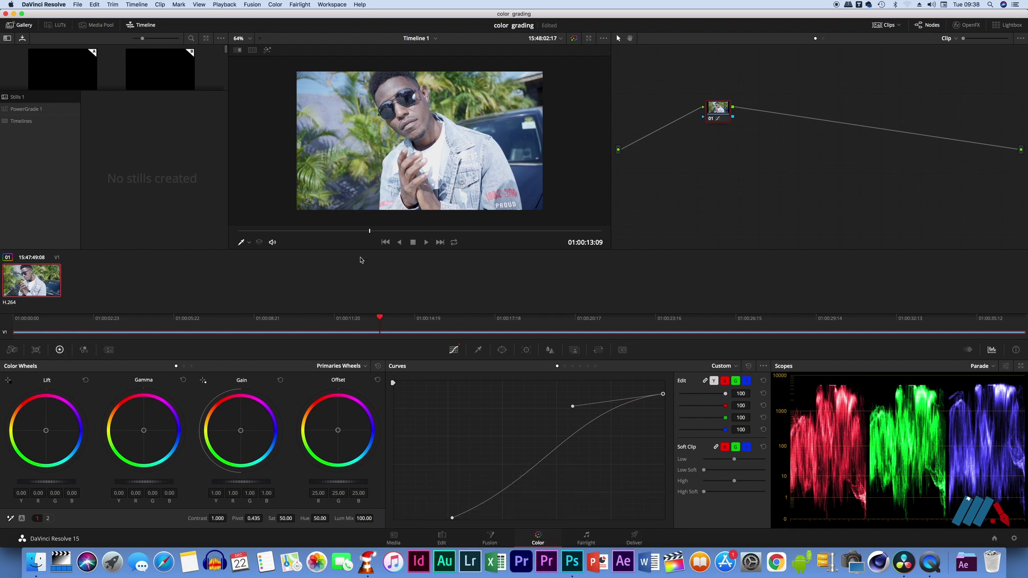
{"action": "left_click_drag", "start_coordinate": [371, 240], "coordinate": [393, 232]}
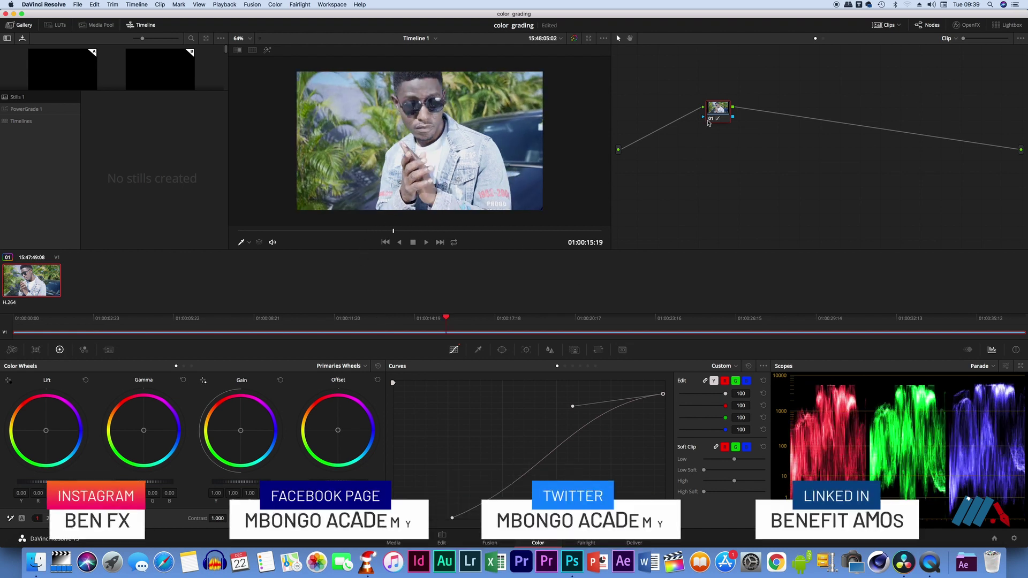
{"action": "left_click", "coordinate": [710, 119]}
{"action": "left_click", "coordinate": [711, 119]}
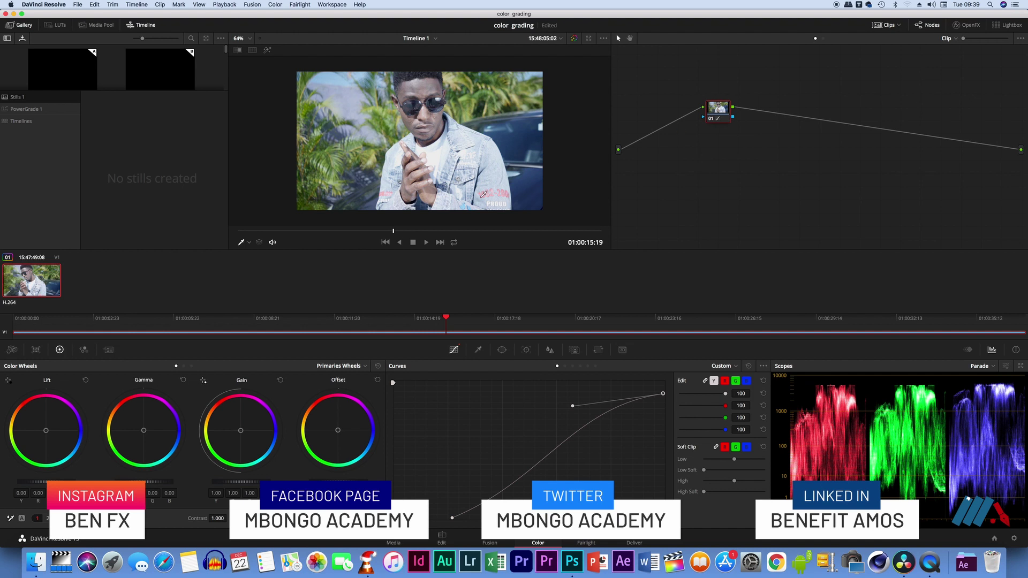
{"action": "left_click_drag", "start_coordinate": [401, 230], "coordinate": [401, 230]}
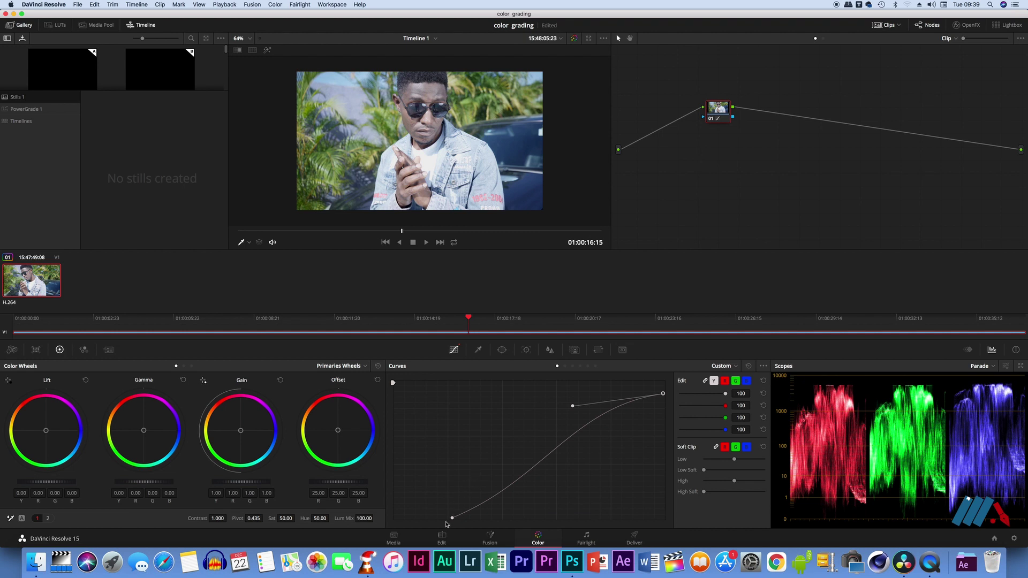
- Smooth the shadow bend using the black point's Bezier handle
{"action": "left_click", "coordinate": [452, 518]}
{"action": "left_click_drag", "start_coordinate": [544, 483], "coordinate": [546, 496]}
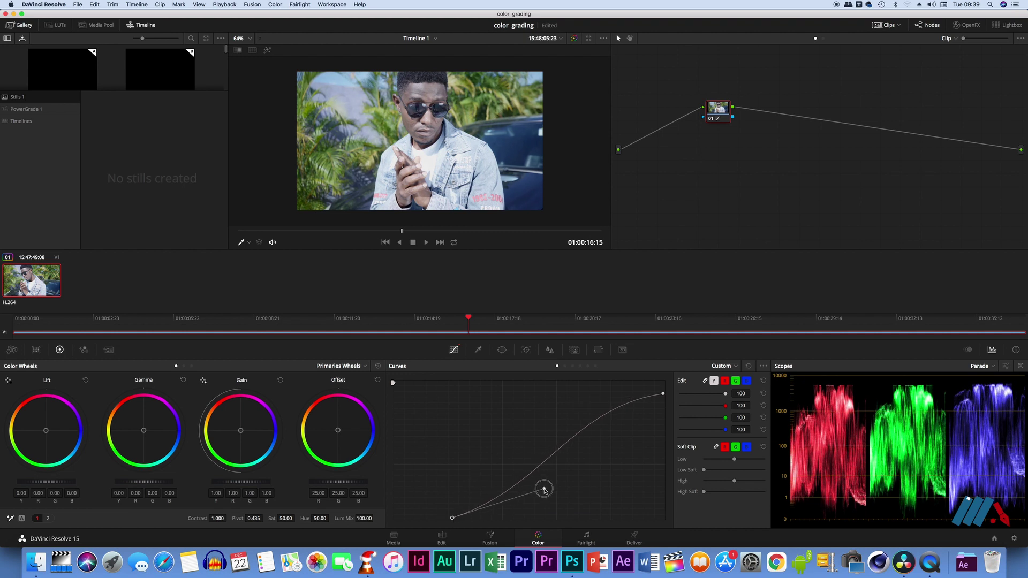
{"action": "left_click_drag", "start_coordinate": [546, 496], "coordinate": [549, 490]}
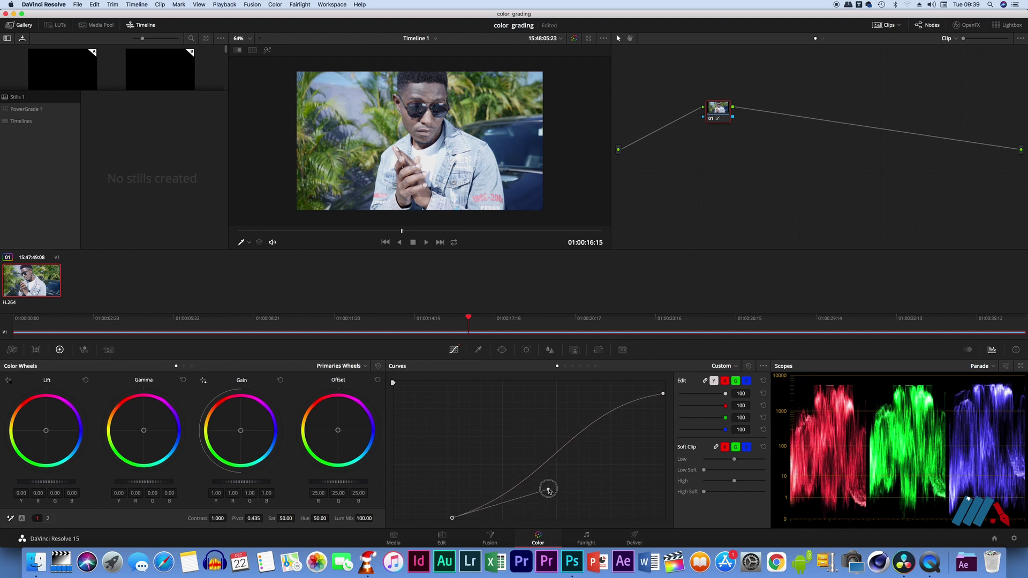
- Reshape the highlight shoulder with the white point's handle and scrub the viewer to check
{"action": "left_click", "coordinate": [663, 395]}
{"action": "left_click_drag", "start_coordinate": [575, 409], "coordinate": [576, 418]}
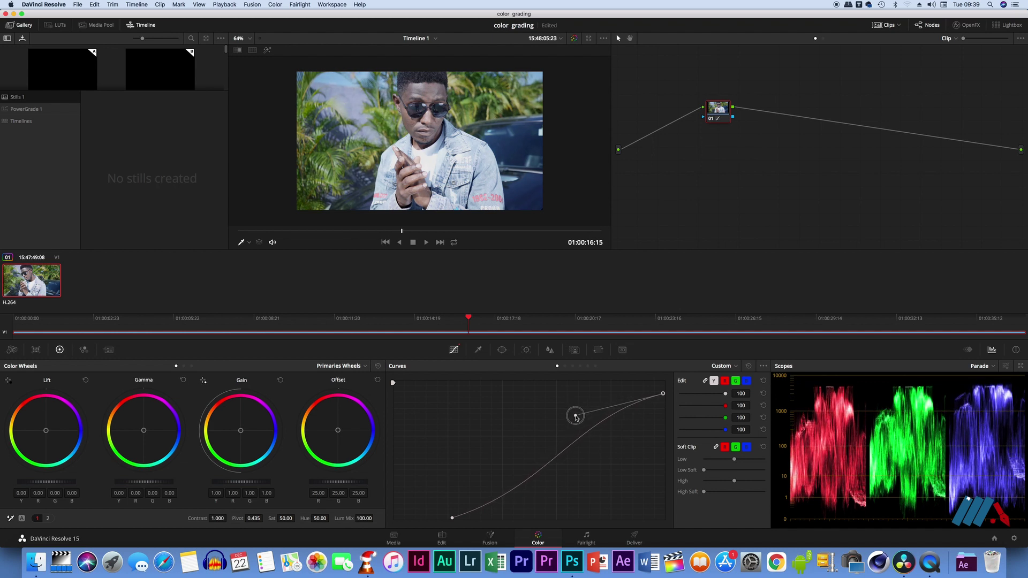
{"action": "left_click_drag", "start_coordinate": [575, 417], "coordinate": [576, 408]}
{"action": "mouse_move", "coordinate": [408, 236]}
{"action": "left_mouse_down"}
{"action": "mouse_move", "coordinate": [458, 231]}
{"action": "mouse_move", "coordinate": [298, 230]}
{"action": "left_mouse_up"}
- Toggle node 01's grade off and on to compare before and after
{"action": "scroll", "coordinate": [505, 91], "scroll_direction": "down", "scroll_amount": 1}
{"action": "scroll", "coordinate": [501, 128], "scroll_direction": "up", "scroll_amount": 1}
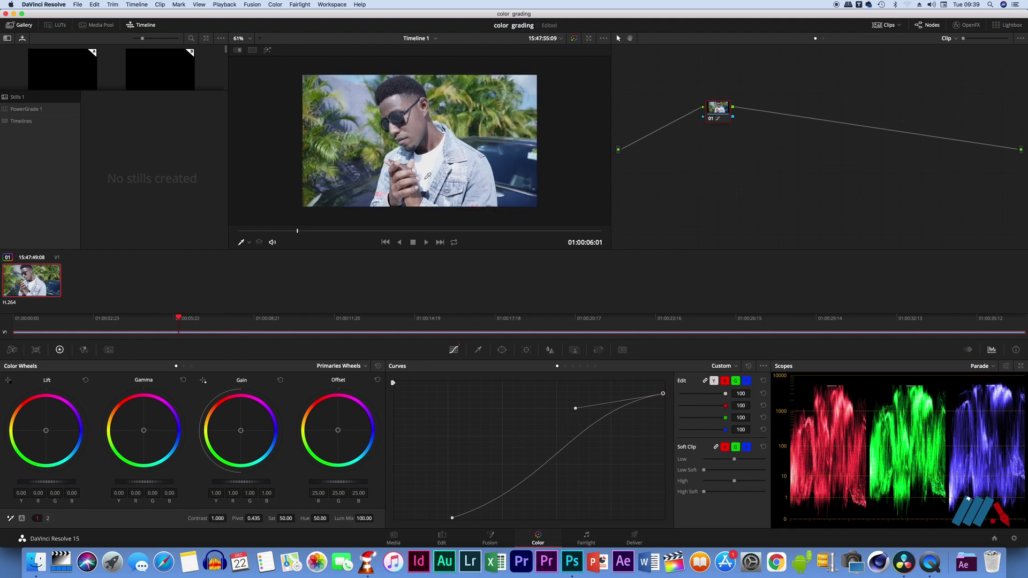
{"action": "scroll", "coordinate": [497, 167], "scroll_direction": "down", "scroll_amount": 2}
{"action": "left_click", "coordinate": [712, 119]}
{"action": "left_click", "coordinate": [712, 119]}
- Add node 02 and set its RGB Mixer red, green and blue outputs to 2.00
{"action": "key", "text": "alt+s"}
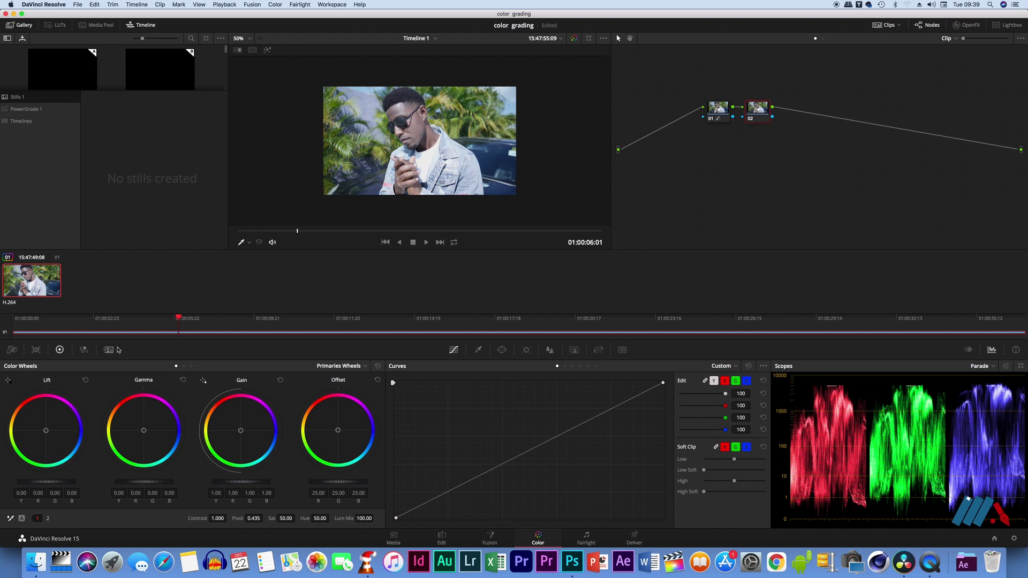
{"action": "left_click", "coordinate": [83, 350]}
{"action": "left_click_drag", "start_coordinate": [38, 412], "coordinate": [42, 391]}
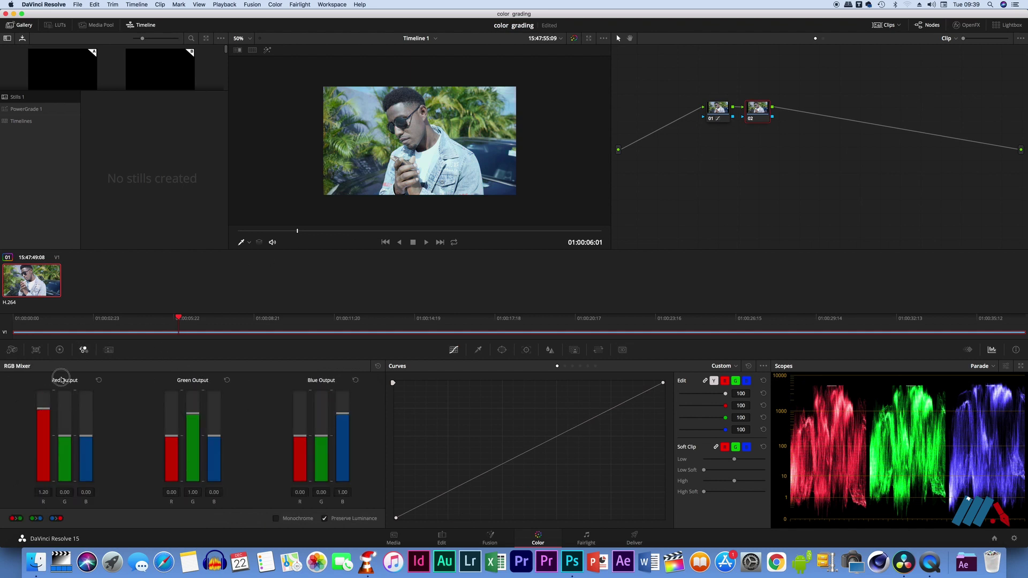
{"action": "left_click_drag", "start_coordinate": [193, 413], "coordinate": [193, 391]}
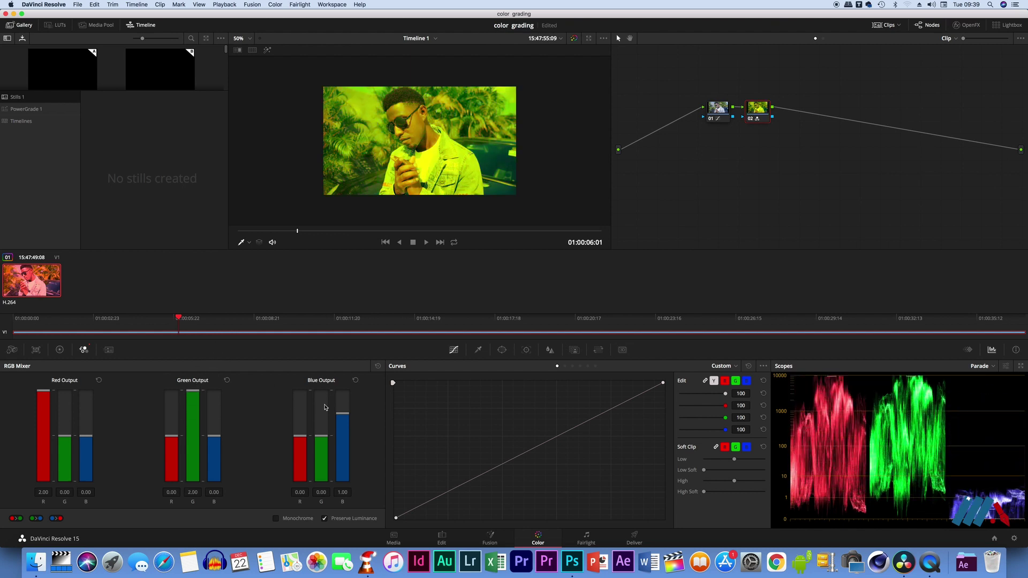
{"action": "left_click_drag", "start_coordinate": [343, 414], "coordinate": [343, 391]}
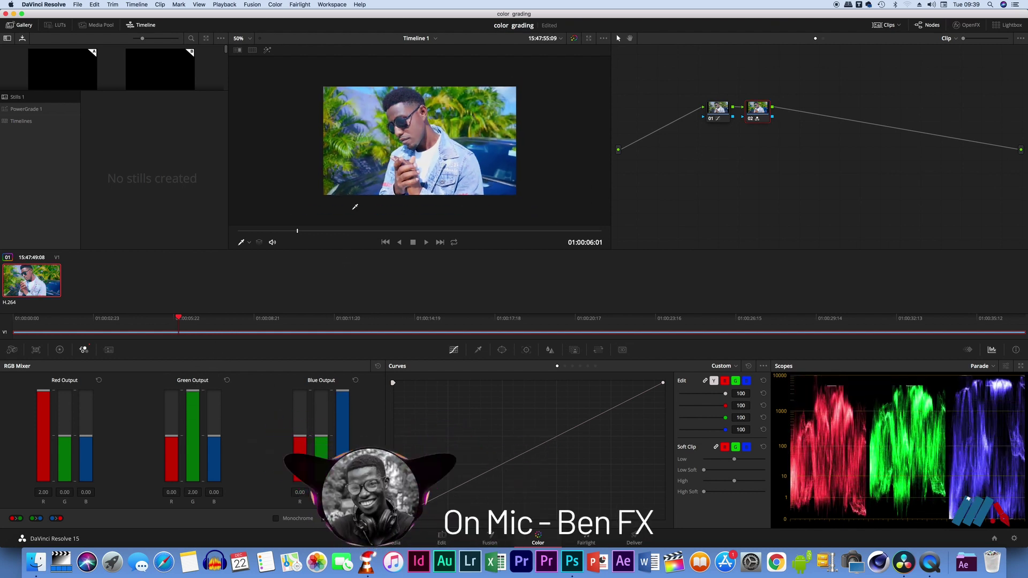
- Scrub and play back the graded clip, then return to the Edit page
{"action": "left_click_drag", "start_coordinate": [297, 231], "coordinate": [546, 232]}
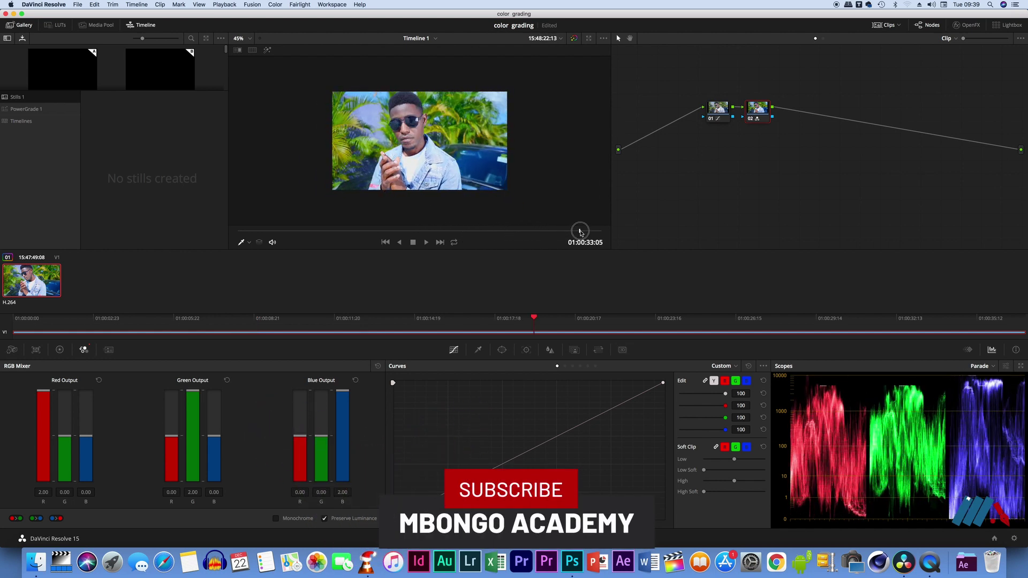
{"action": "left_click_drag", "start_coordinate": [545, 233], "coordinate": [264, 231]}
{"action": "key", "text": "space"}
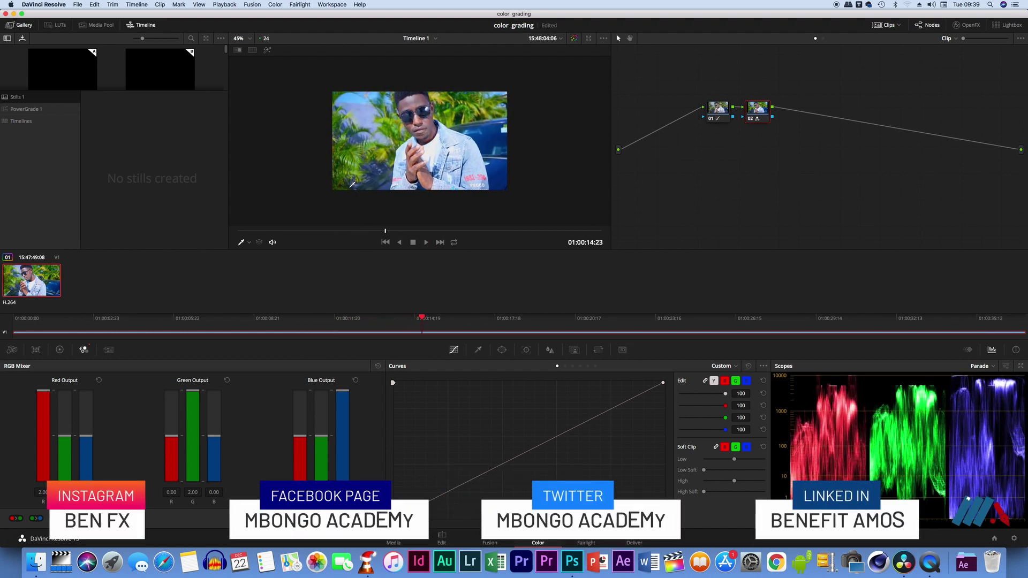
{"action": "key", "text": "space"}
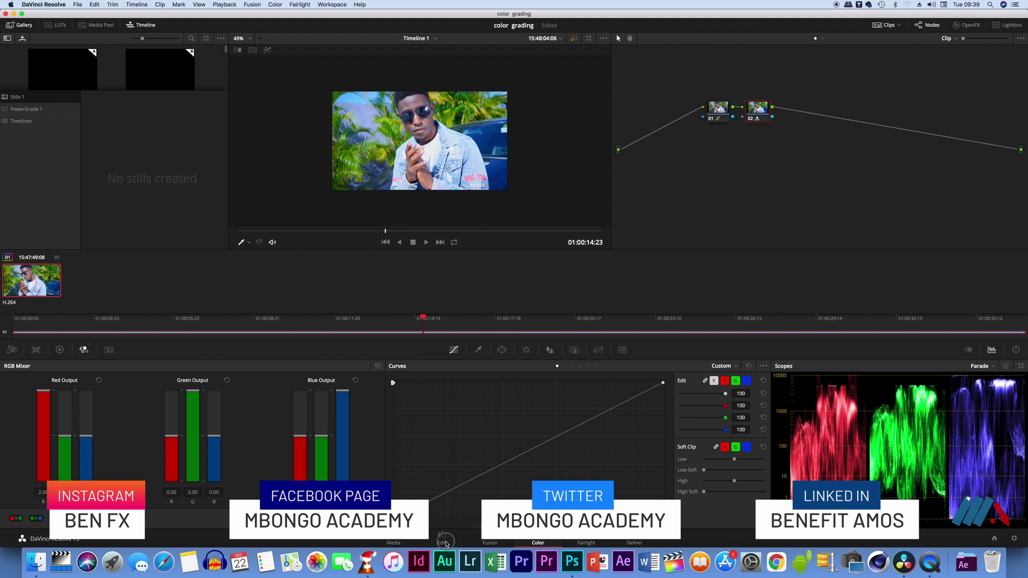
{"action": "left_click", "coordinate": [442, 540]}
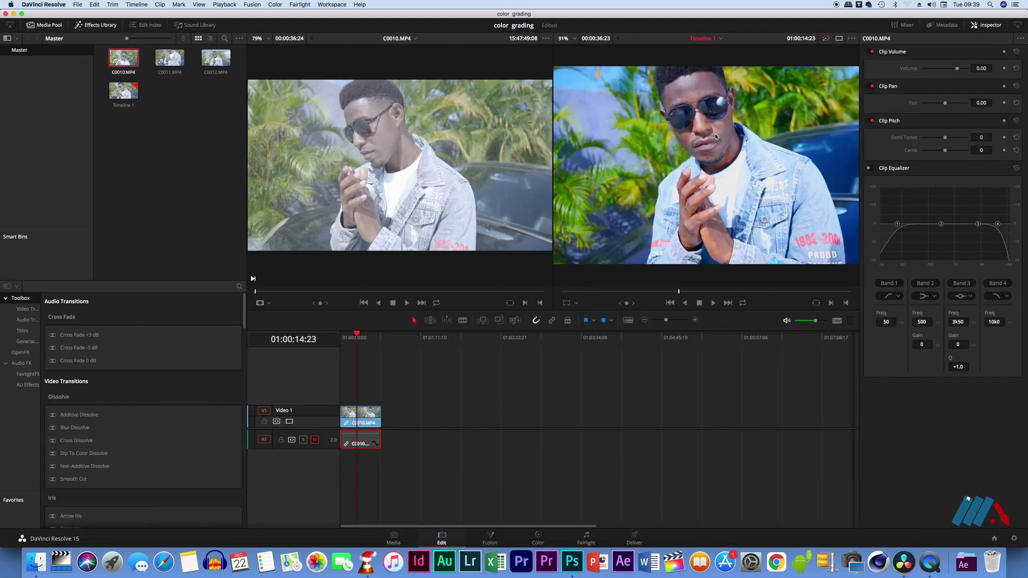
- Add C0011.MP4 to V1 right after C0010.MP4
{"action": "scroll", "coordinate": [715, 133], "scroll_direction": "down", "scroll_amount": 2}
{"action": "scroll", "coordinate": [403, 165], "scroll_direction": "down", "scroll_amount": 1}
{"action": "scroll", "coordinate": [407, 172], "scroll_direction": "down", "scroll_amount": 1}
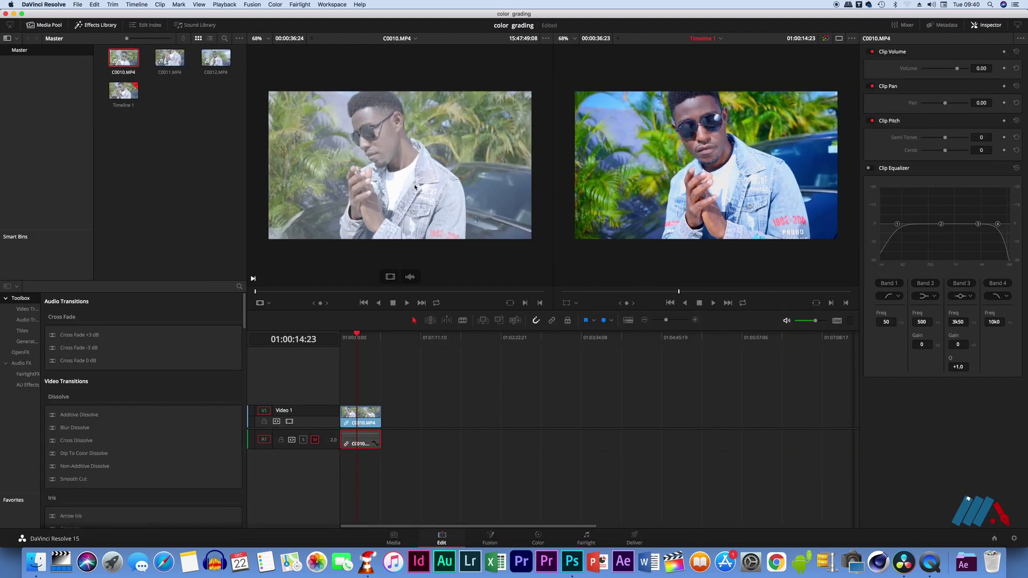
{"action": "mouse_move", "coordinate": [170, 57]}
{"action": "left_mouse_down"}
{"action": "mouse_move", "coordinate": [427, 392]}
{"action": "mouse_move", "coordinate": [399, 396]}
{"action": "left_mouse_up"}
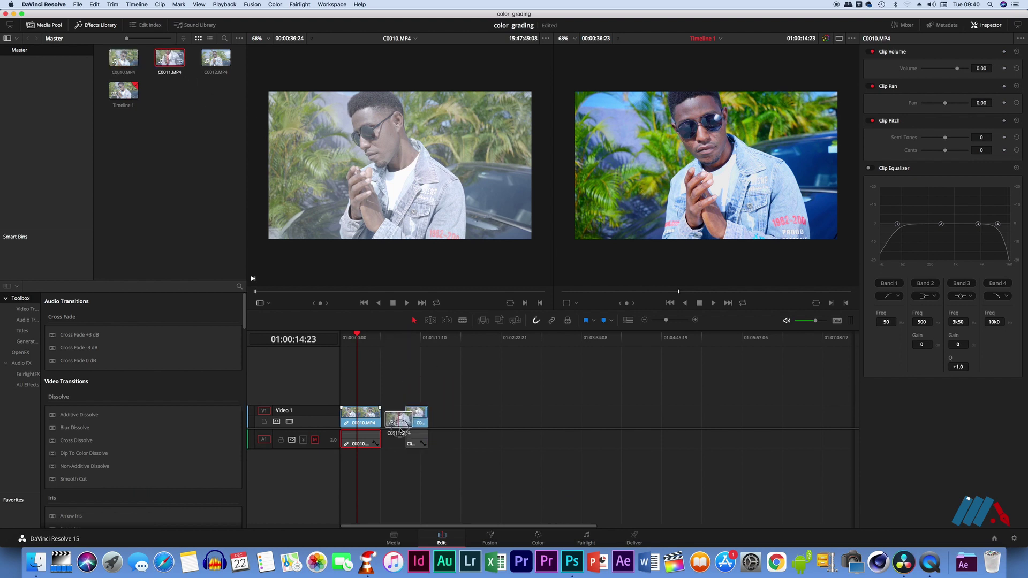
- Select the C0011 clip, scrub to its end, and open it on the Color page
{"action": "left_click", "coordinate": [394, 334]}
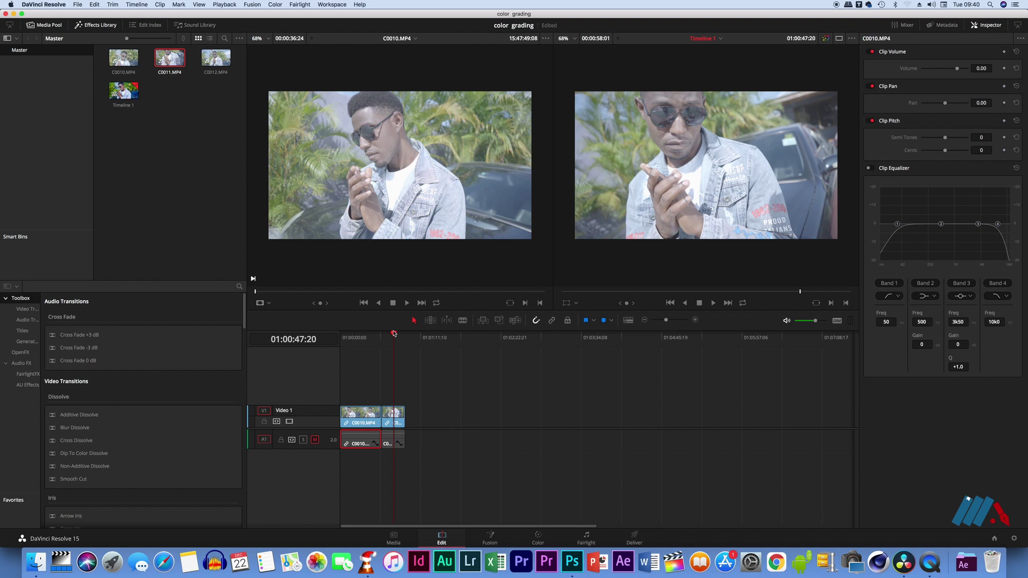
{"action": "left_click", "coordinate": [396, 444]}
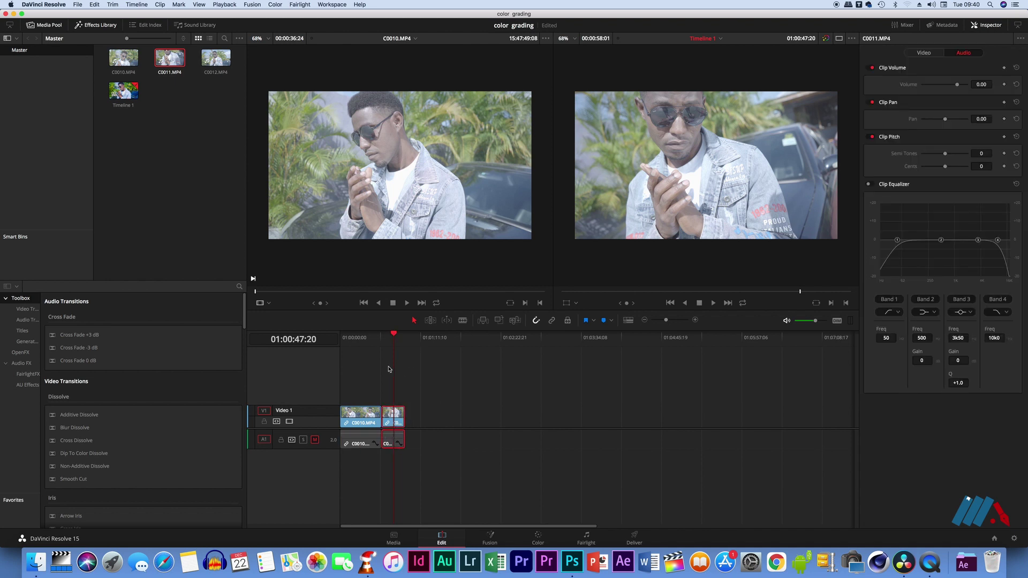
{"action": "left_click_drag", "start_coordinate": [394, 339], "coordinate": [398, 337]}
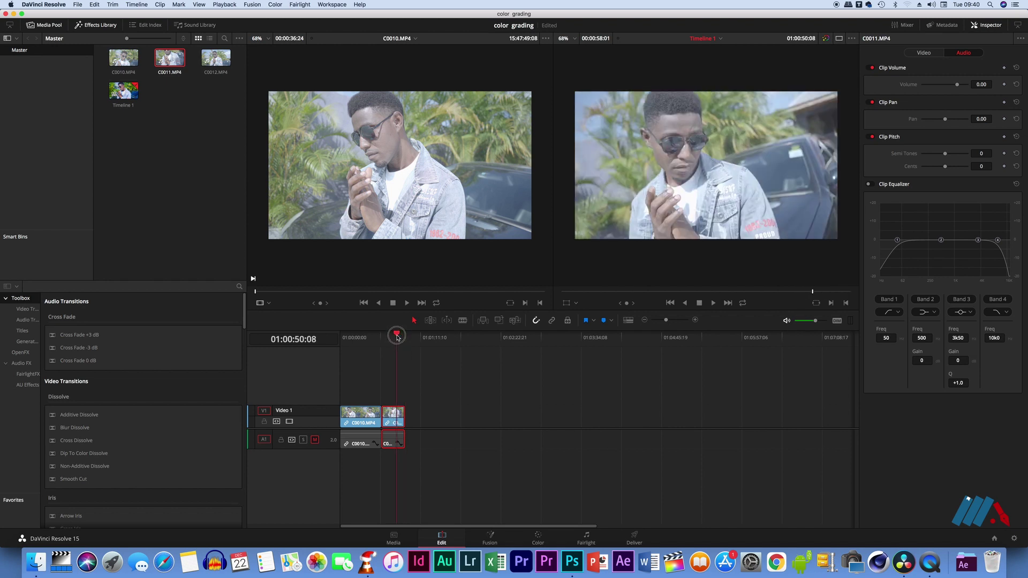
{"action": "left_click", "coordinate": [538, 537]}
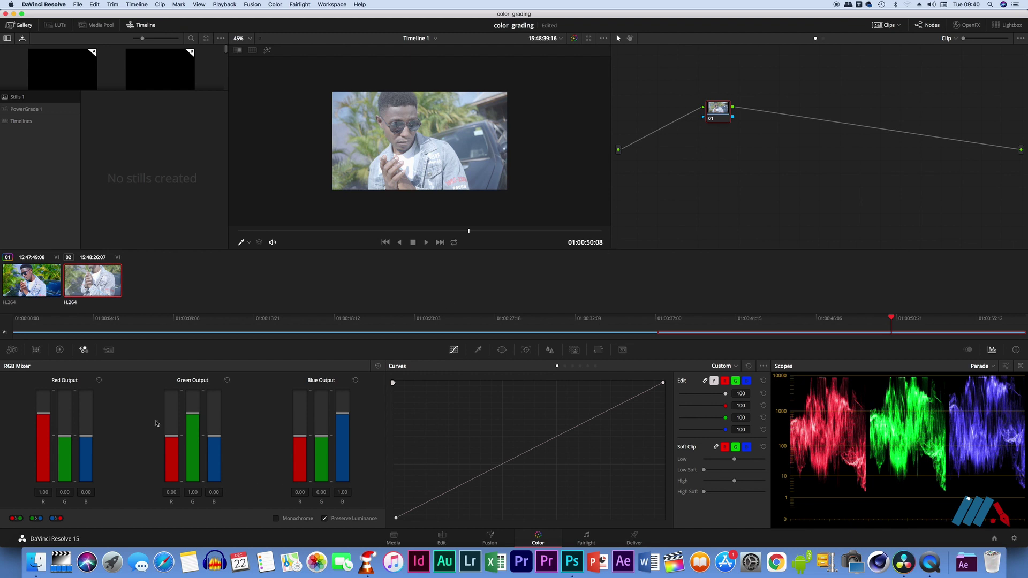
- In the Color Wheels palette, drop C0011's Sat from 50.00 to 0.00
{"action": "left_click", "coordinate": [59, 350]}
{"action": "left_click_drag", "start_coordinate": [273, 520], "coordinate": [235, 520]}
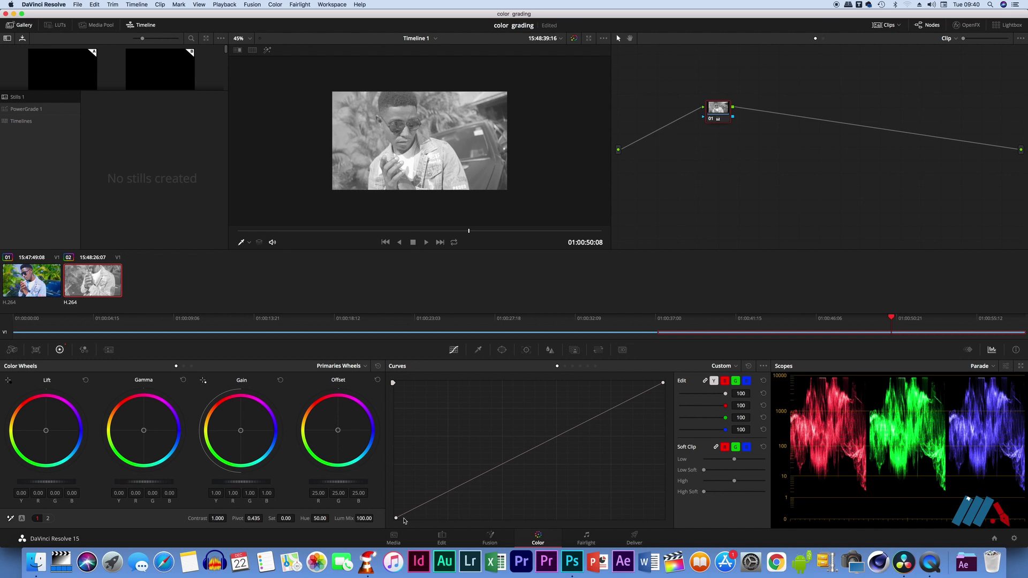
- Drag C0011's curve black point right to deepen shadows, then toggle the grade to compare
{"action": "left_click_drag", "start_coordinate": [395, 520], "coordinate": [458, 526]}
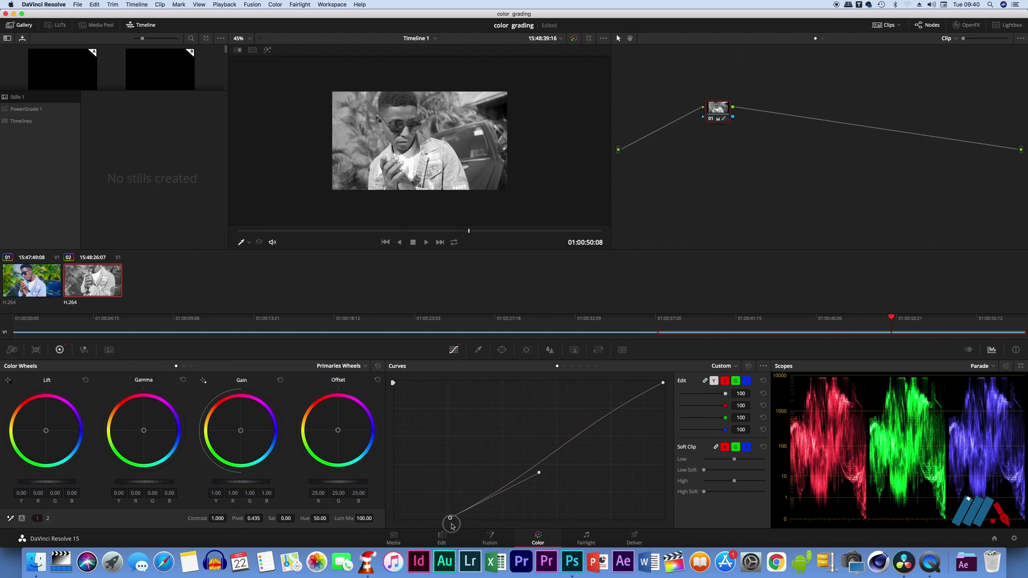
{"action": "left_click_drag", "start_coordinate": [458, 526], "coordinate": [460, 526]}
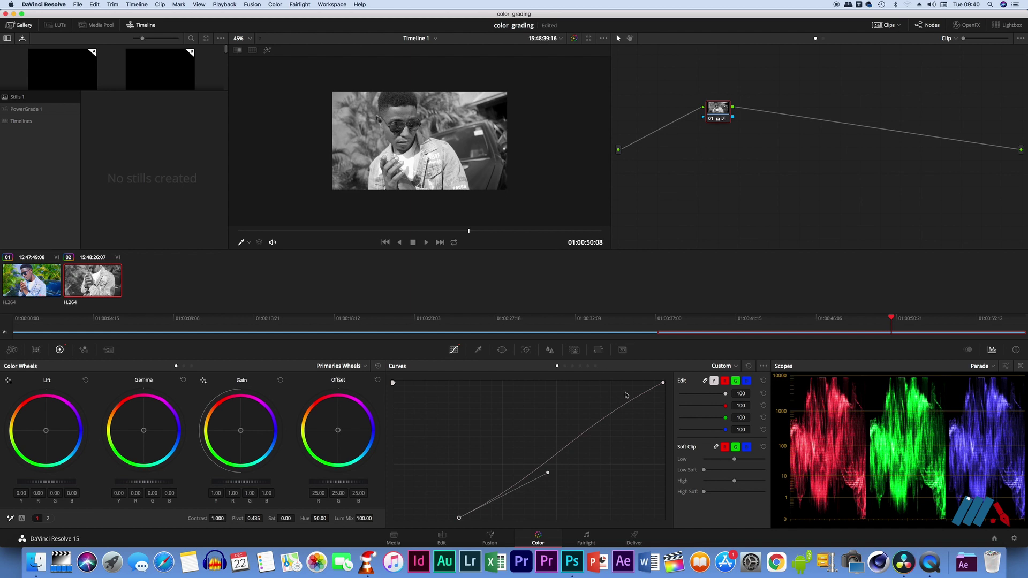
{"action": "left_click", "coordinate": [663, 384]}
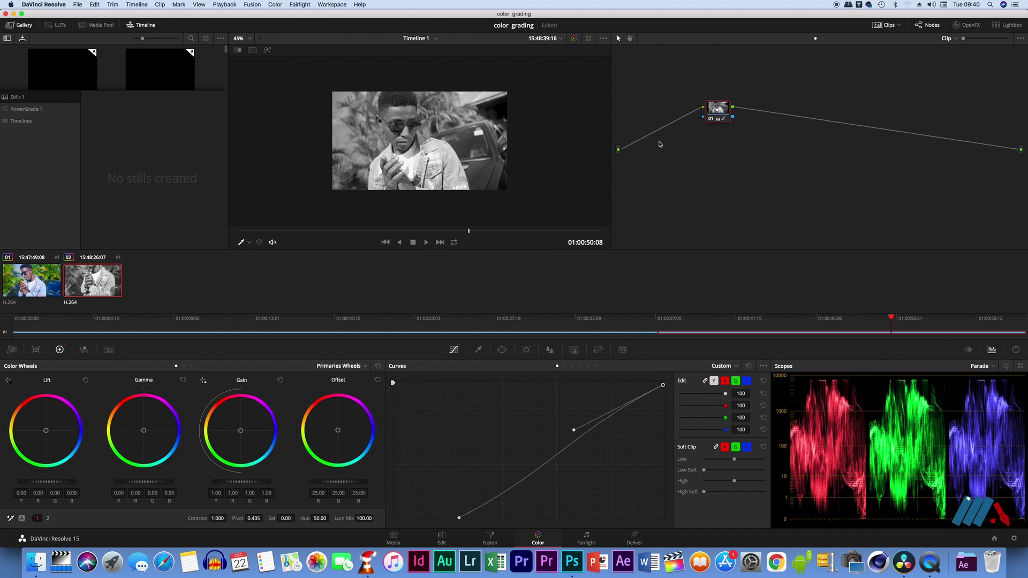
{"action": "left_click", "coordinate": [711, 119]}
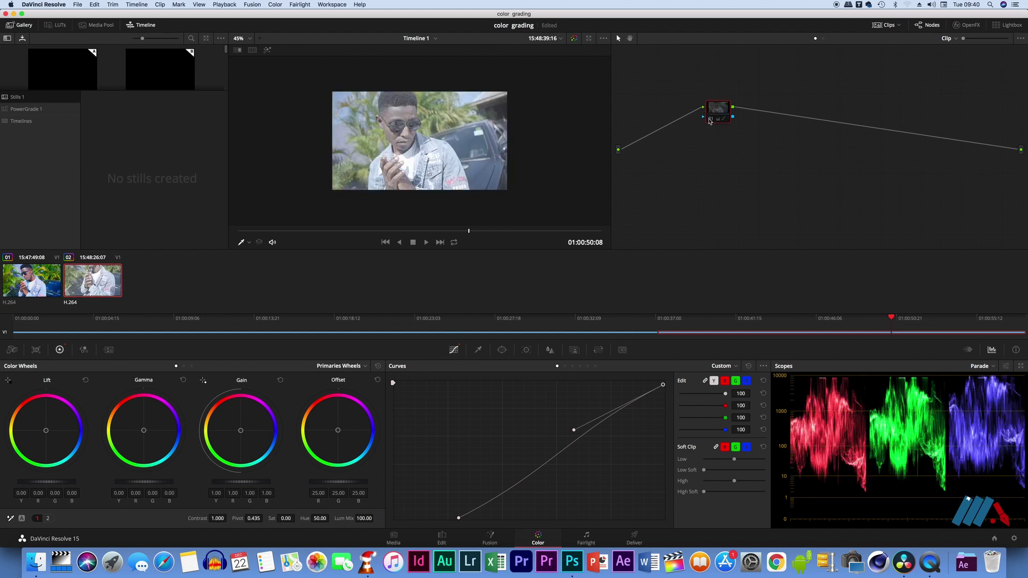
{"action": "left_click", "coordinate": [711, 119]}
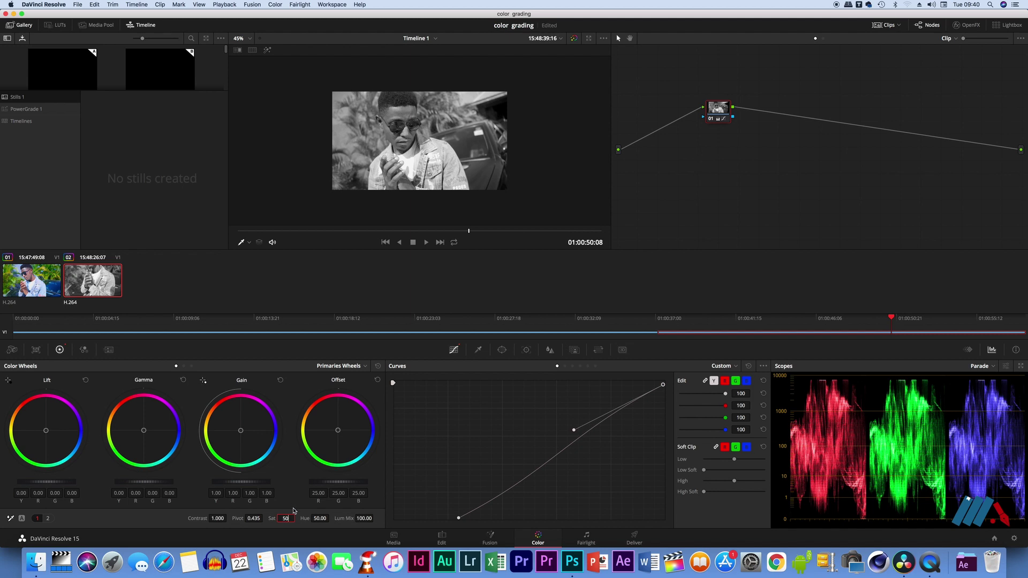
- Restore C0011's saturation to 50, raise it to 100.00, and scrub back to review
{"action": "key", "text": "Return"}
{"action": "scroll", "coordinate": [501, 159], "scroll_direction": "up", "scroll_amount": 1}
{"action": "scroll", "coordinate": [501, 159], "scroll_direction": "down", "scroll_amount": 1}
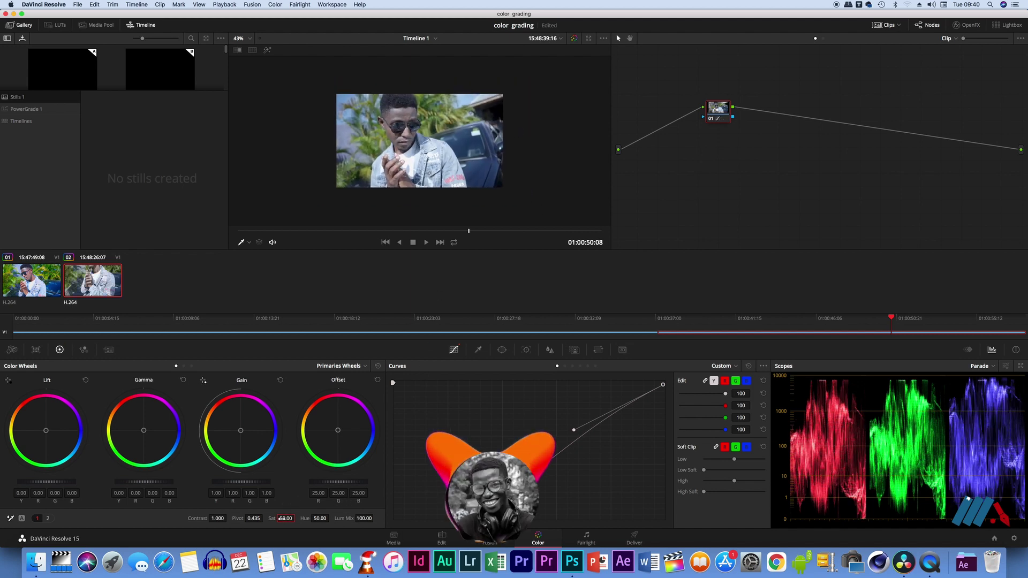
{"action": "left_click_drag", "start_coordinate": [282, 518], "coordinate": [321, 508]}
{"action": "scroll", "coordinate": [375, 213], "scroll_direction": "down", "scroll_amount": 1}
{"action": "scroll", "coordinate": [391, 214], "scroll_direction": "up", "scroll_amount": 1}
{"action": "mouse_move", "coordinate": [467, 231]}
{"action": "left_mouse_down"}
{"action": "mouse_move", "coordinate": [414, 234]}
{"action": "mouse_move", "coordinate": [456, 232]}
{"action": "left_mouse_up"}
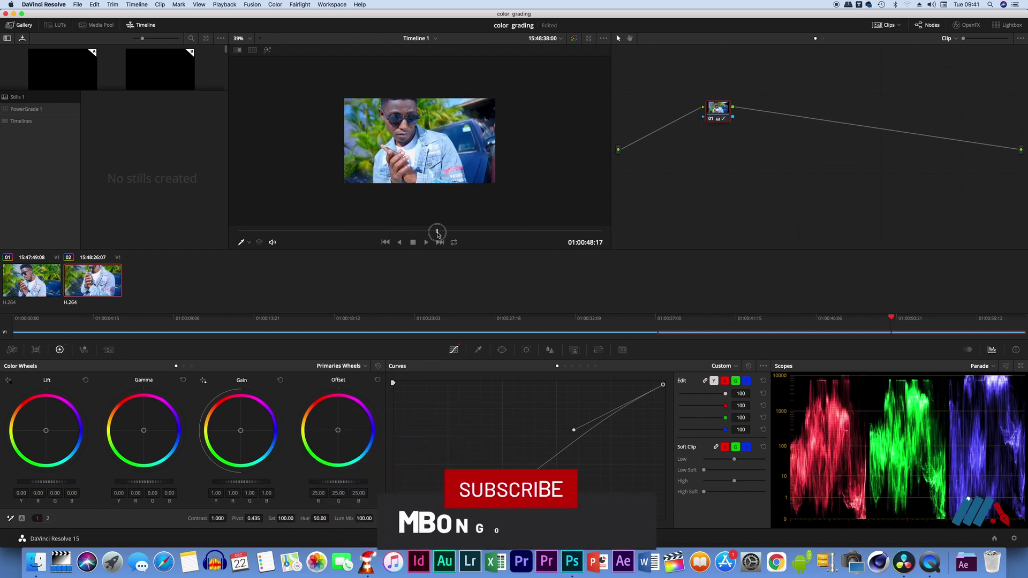
{"action": "scroll", "coordinate": [410, 219], "scroll_direction": "down", "scroll_amount": 1}
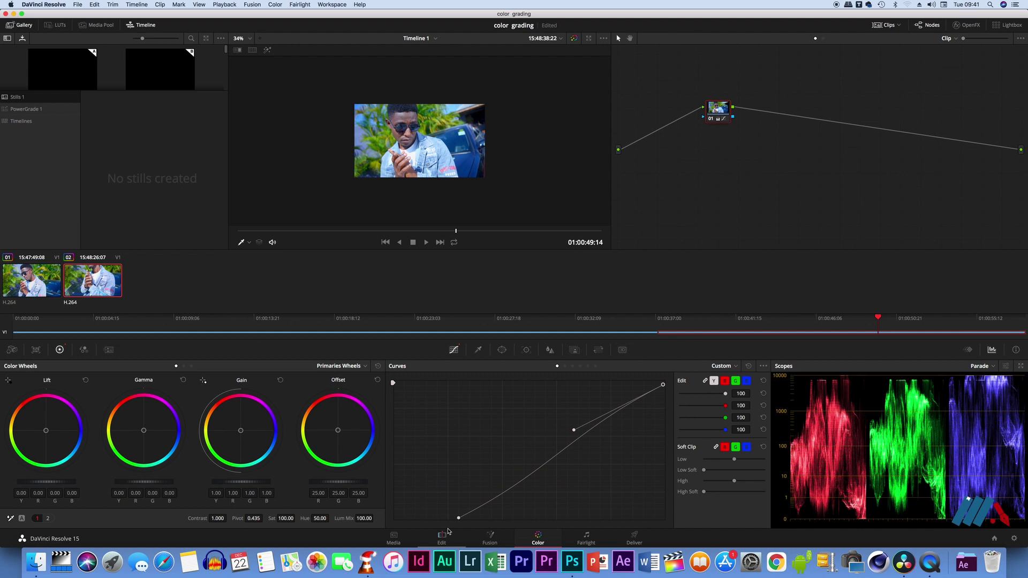
- Add C0012.MP4 after C0011 on V1, select it, and open it on the Color page
{"action": "left_click", "coordinate": [443, 537]}
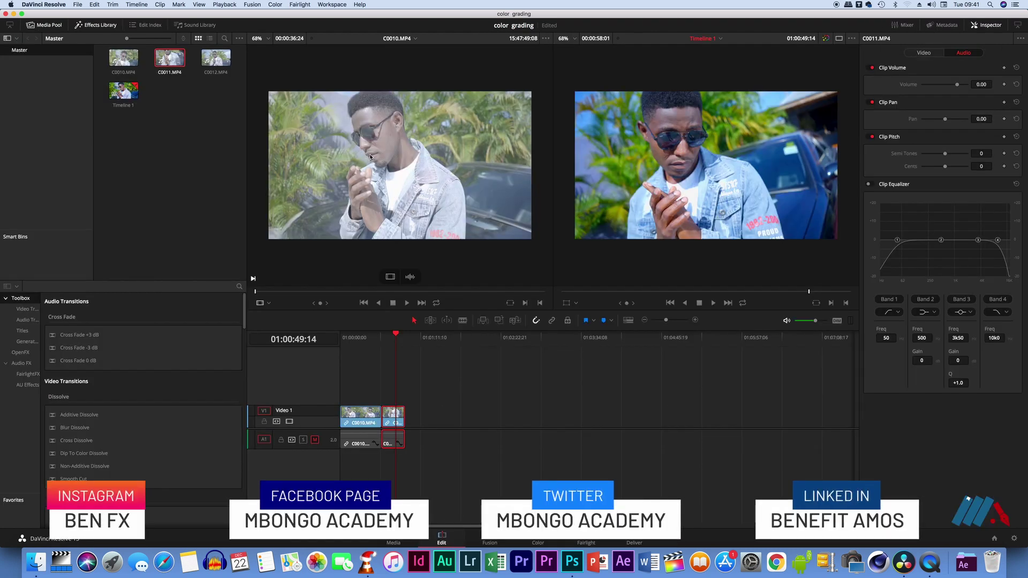
{"action": "left_click_drag", "start_coordinate": [211, 66], "coordinate": [415, 431]}
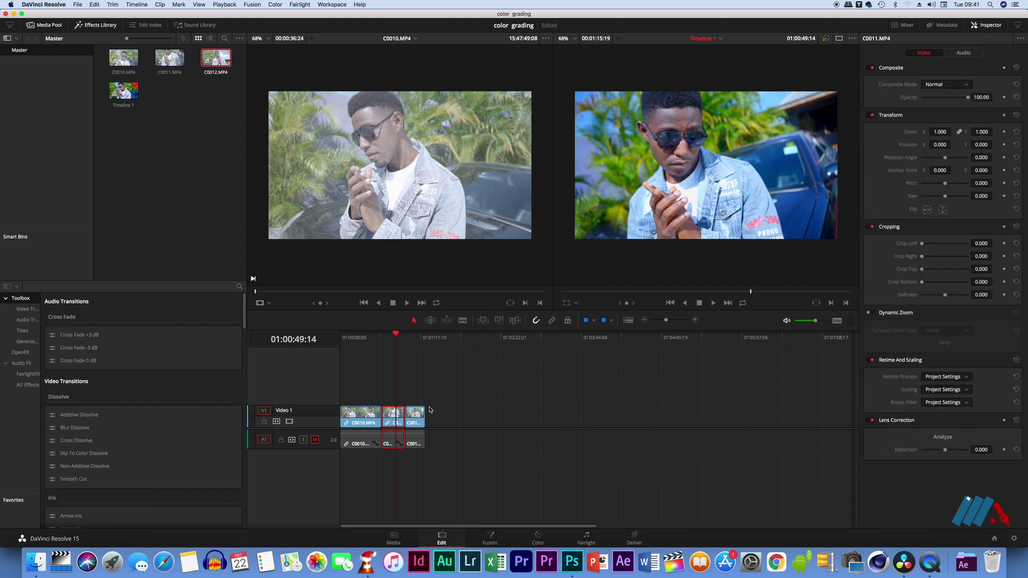
{"action": "mouse_move", "coordinate": [396, 343]}
{"action": "left_mouse_down"}
{"action": "mouse_move", "coordinate": [388, 344]}
{"action": "mouse_move", "coordinate": [417, 354]}
{"action": "left_mouse_up"}
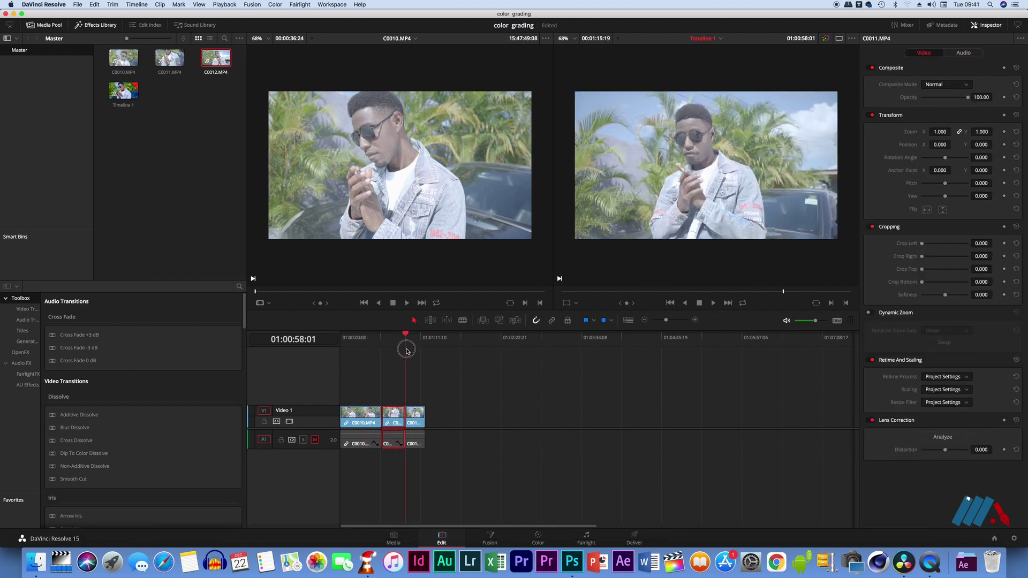
{"action": "left_click", "coordinate": [415, 418]}
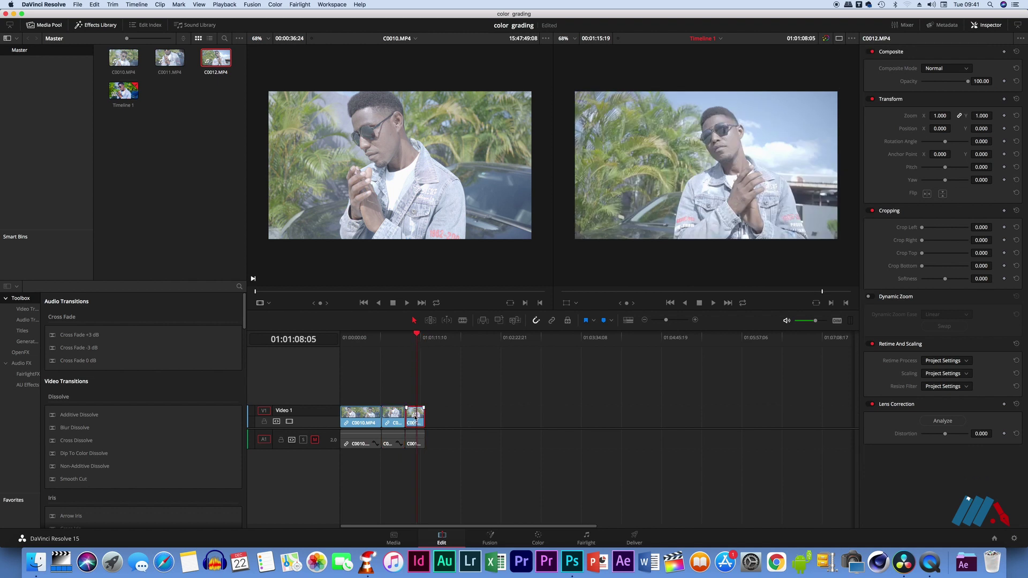
{"action": "left_click", "coordinate": [539, 537]}
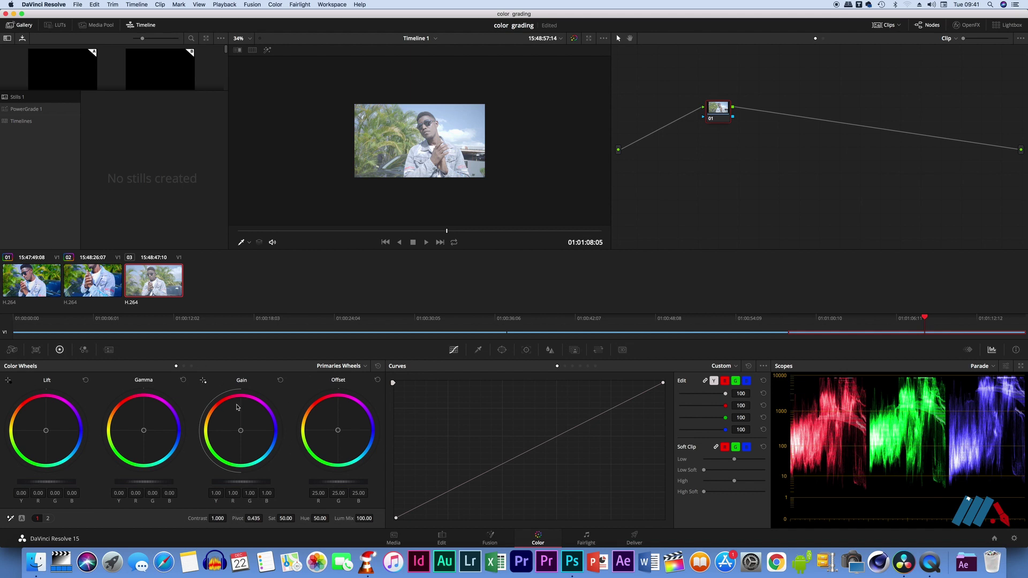
- Set C0012's master wheels to Lift -0.10, Gamma 0.01 and Gain 0.90
{"action": "scroll", "coordinate": [332, 107], "scroll_direction": "up", "scroll_amount": 5}
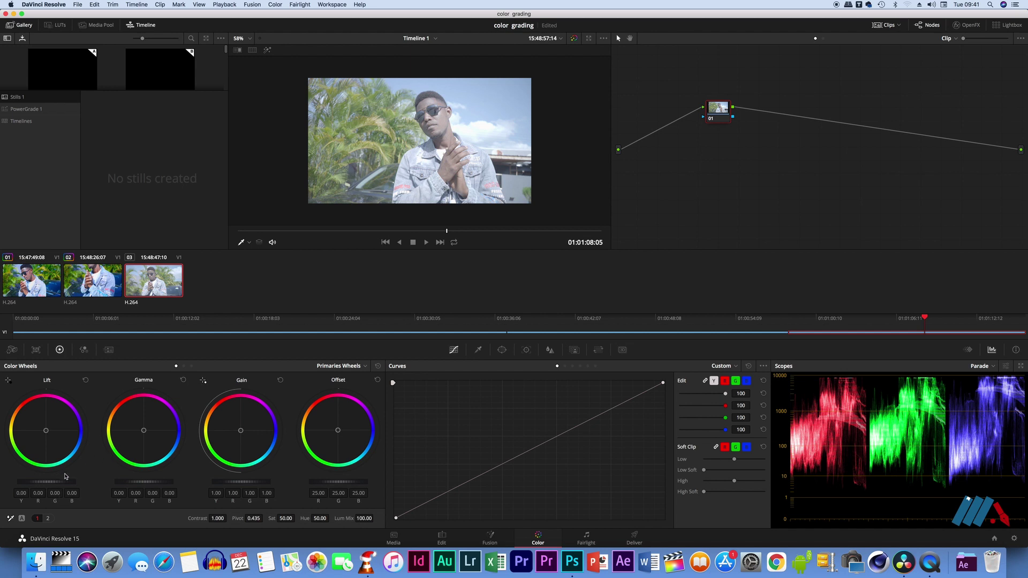
{"action": "mouse_move", "coordinate": [51, 482]}
{"action": "left_mouse_down"}
{"action": "mouse_move", "coordinate": [75, 481]}
{"action": "mouse_move", "coordinate": [3, 481]}
{"action": "left_mouse_up"}
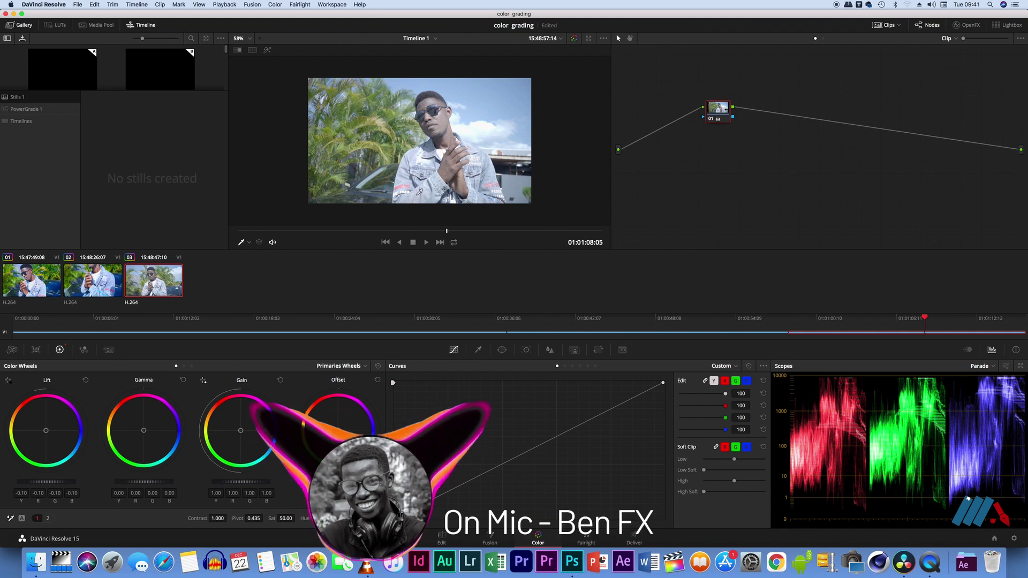
{"action": "left_click_drag", "start_coordinate": [143, 482], "coordinate": [173, 475]}
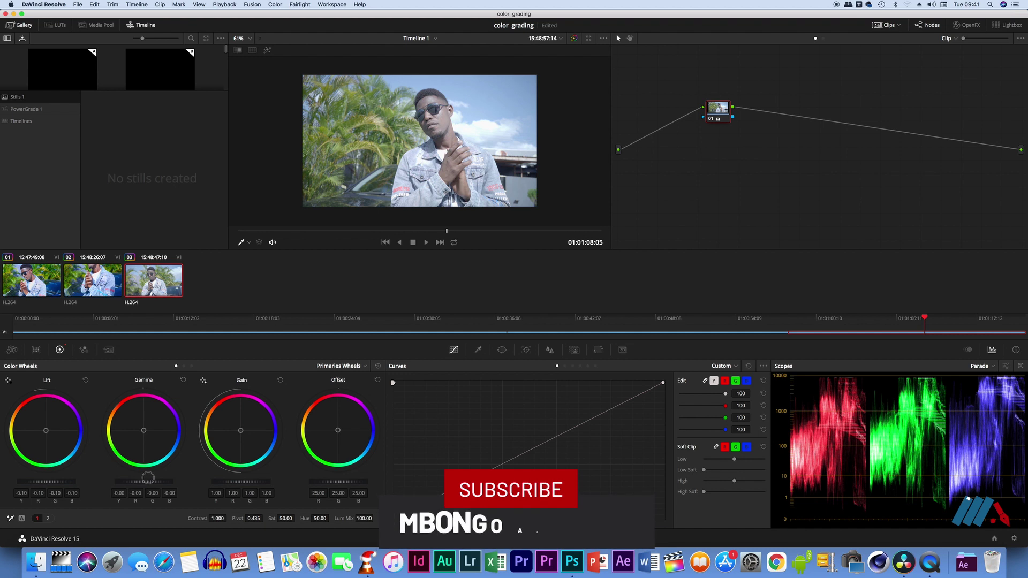
{"action": "mouse_move", "coordinate": [240, 482]}
{"action": "left_mouse_down"}
{"action": "mouse_move", "coordinate": [156, 473]}
{"action": "mouse_move", "coordinate": [231, 472]}
{"action": "mouse_move", "coordinate": [214, 470]}
{"action": "left_mouse_up"}
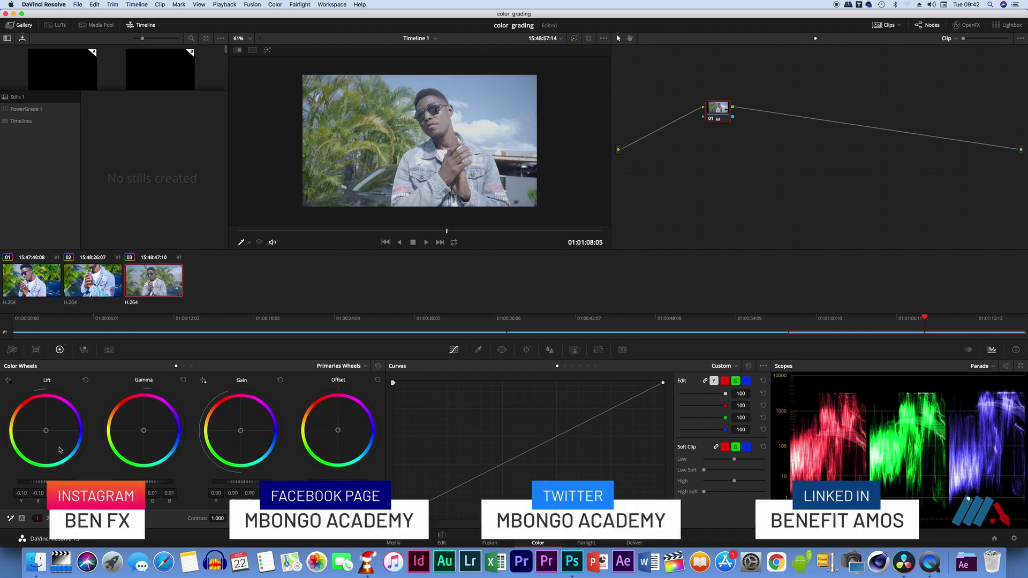
- Set C0012's Lift master to -0.13, Gamma to 0.05 and Offset to 25.25, then compare against ungraded
{"action": "left_click_drag", "start_coordinate": [56, 481], "coordinate": [36, 481]}
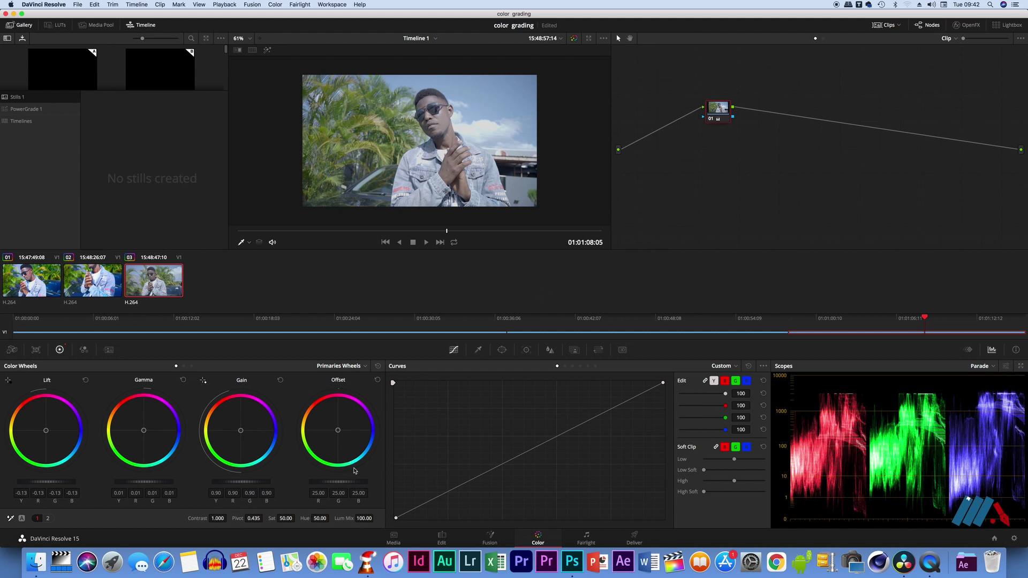
{"action": "left_click_drag", "start_coordinate": [165, 482], "coordinate": [200, 473]}
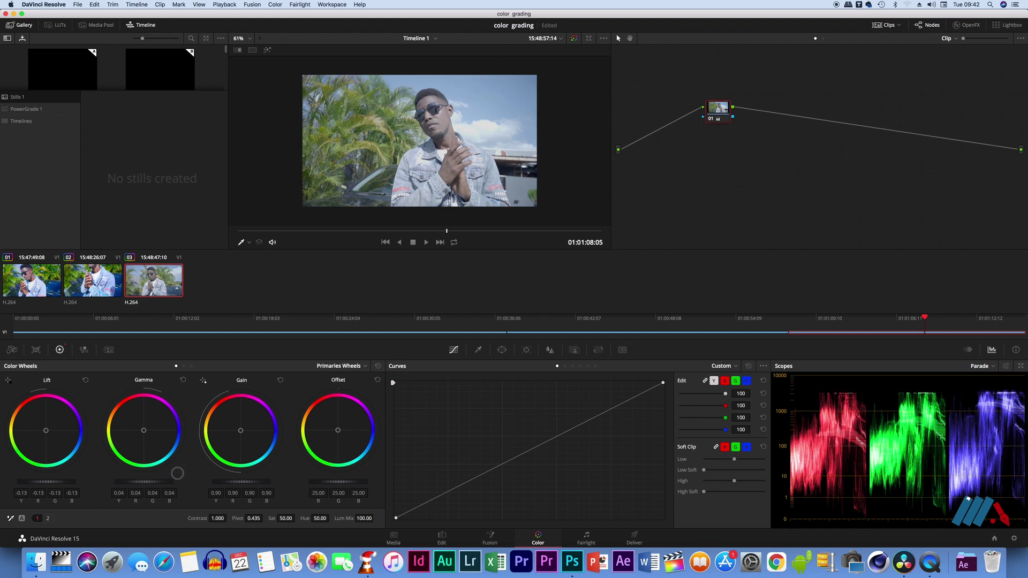
{"action": "scroll", "coordinate": [431, 127], "scroll_direction": "up", "scroll_amount": 2}
{"action": "scroll", "coordinate": [432, 126], "scroll_direction": "down", "scroll_amount": 2}
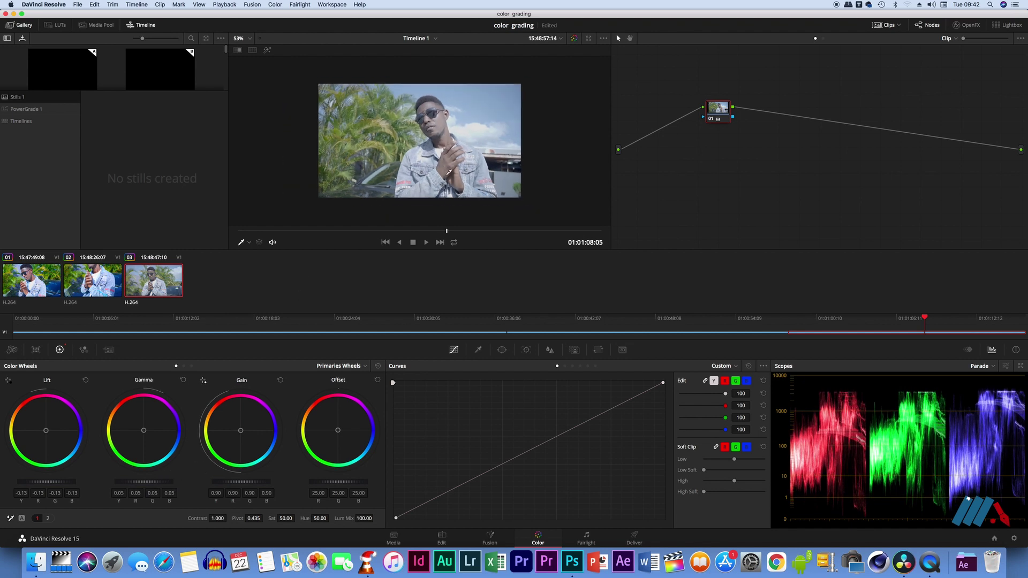
{"action": "mouse_move", "coordinate": [333, 481]}
{"action": "left_mouse_down"}
{"action": "mouse_move", "coordinate": [350, 481]}
{"action": "mouse_move", "coordinate": [322, 481]}
{"action": "mouse_move", "coordinate": [343, 481]}
{"action": "left_mouse_up"}
{"action": "left_click", "coordinate": [710, 119]}
- Toggle node 01 to compare, then try Color Boost at 100 and undo it
{"action": "left_click", "coordinate": [714, 119]}
{"action": "left_click", "coordinate": [49, 519]}
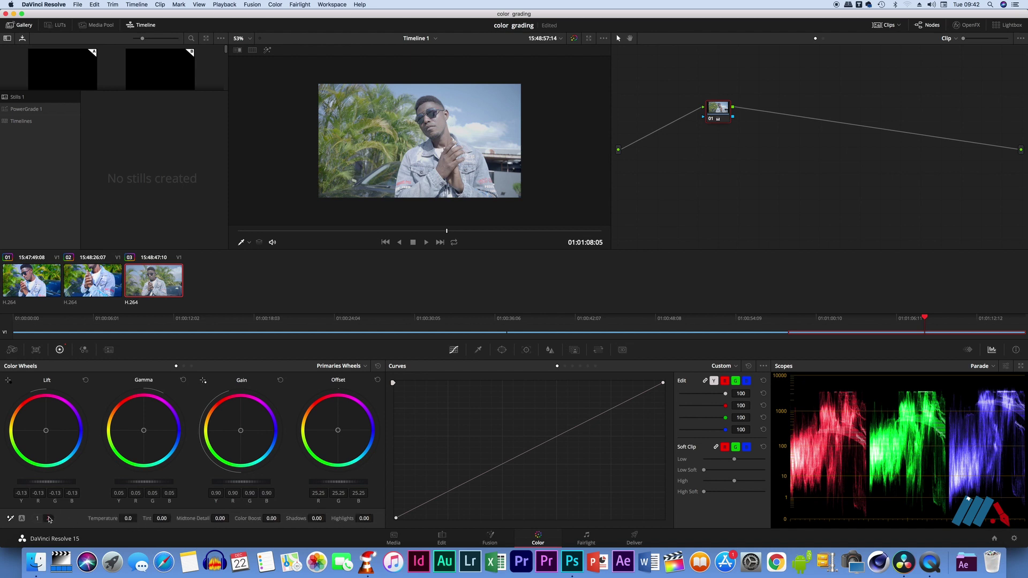
{"action": "left_click_drag", "start_coordinate": [263, 520], "coordinate": [551, 495]}
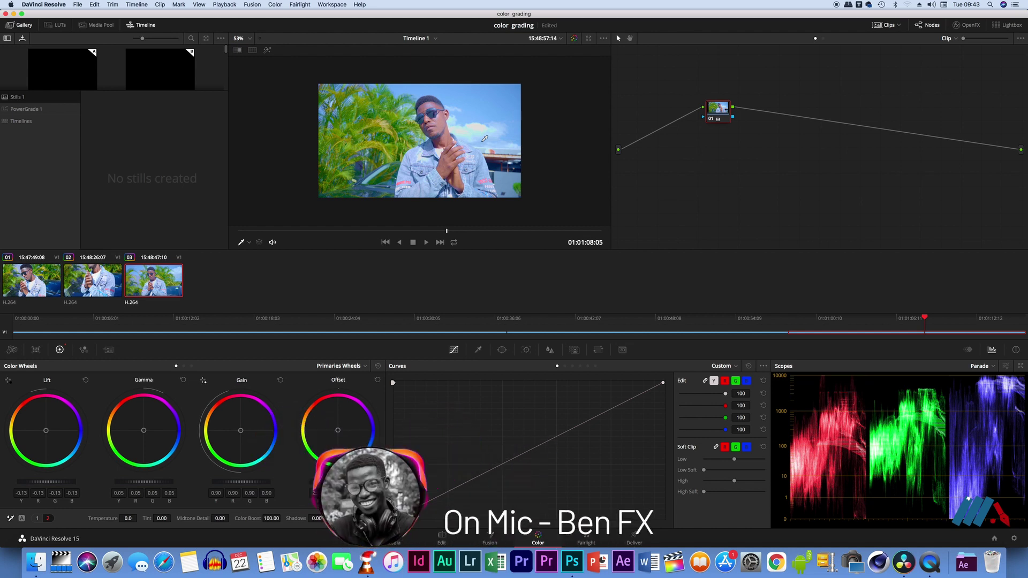
{"action": "key", "text": "super+z"}
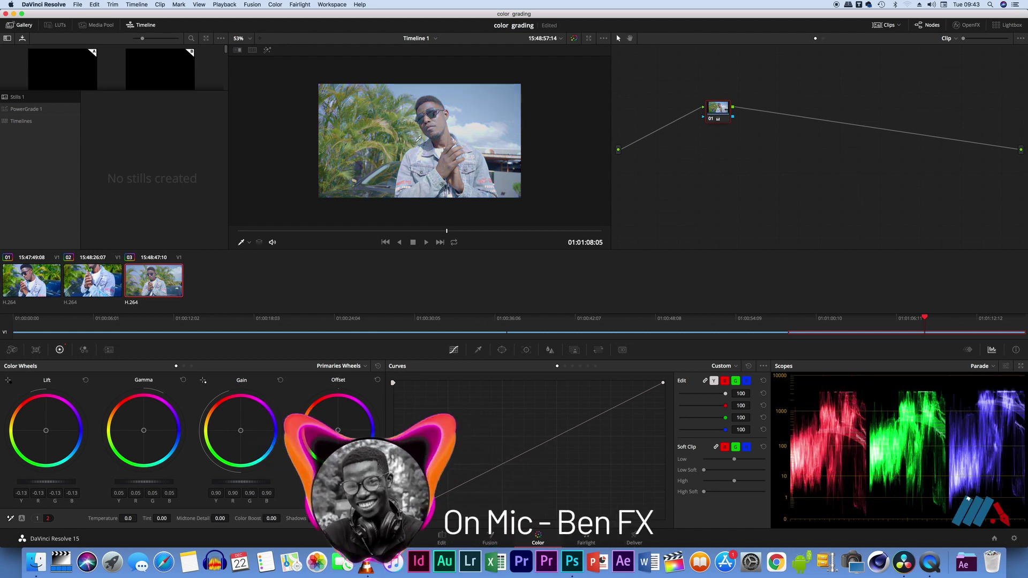
- Try saturation at about 98.60, undo it, and show the RGB Mixer controls
{"action": "left_click", "coordinate": [37, 518]}
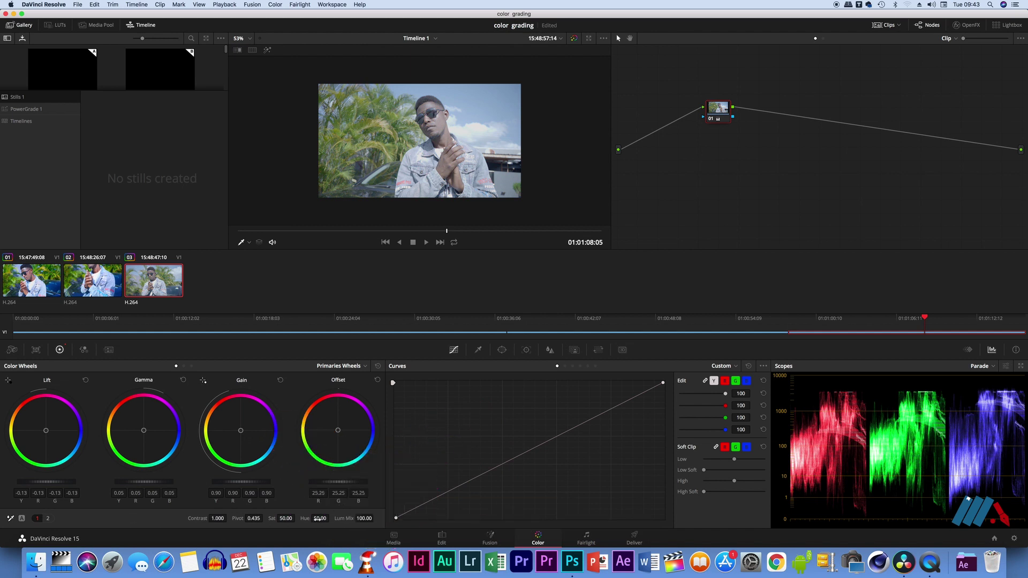
{"action": "left_click_drag", "start_coordinate": [301, 518], "coordinate": [297, 518]}
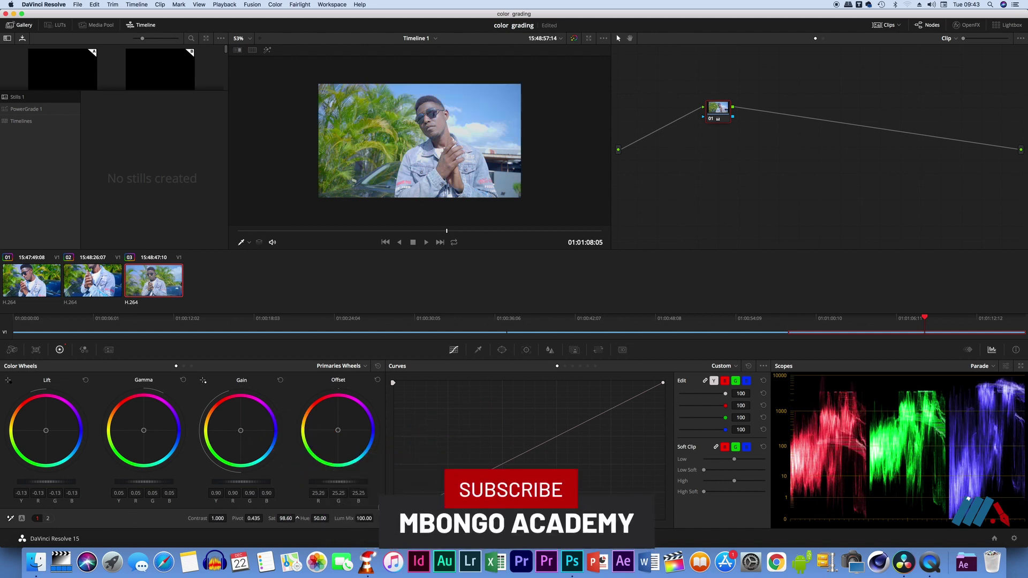
{"action": "key", "text": "super+z"}
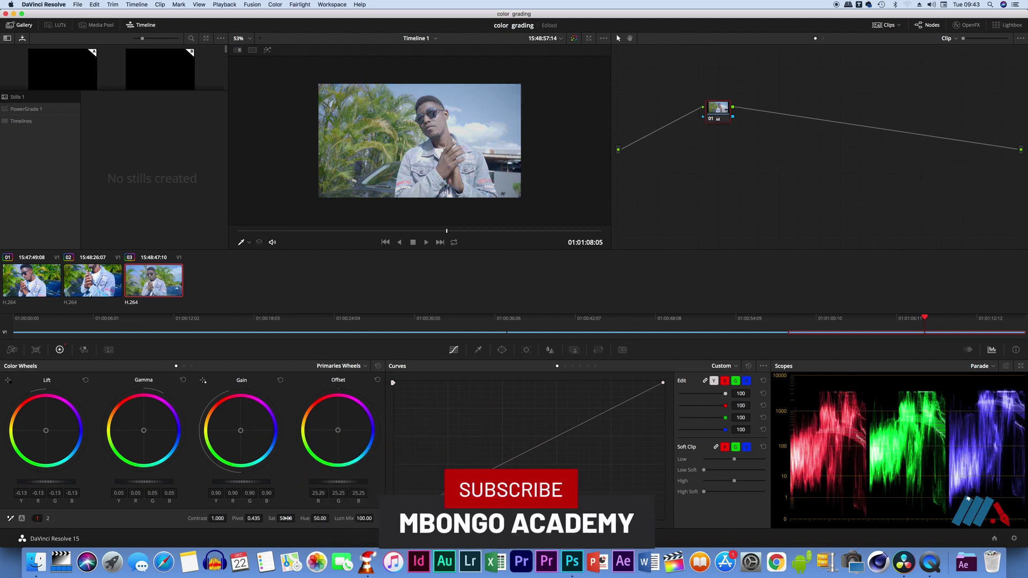
{"action": "left_click", "coordinate": [83, 349]}
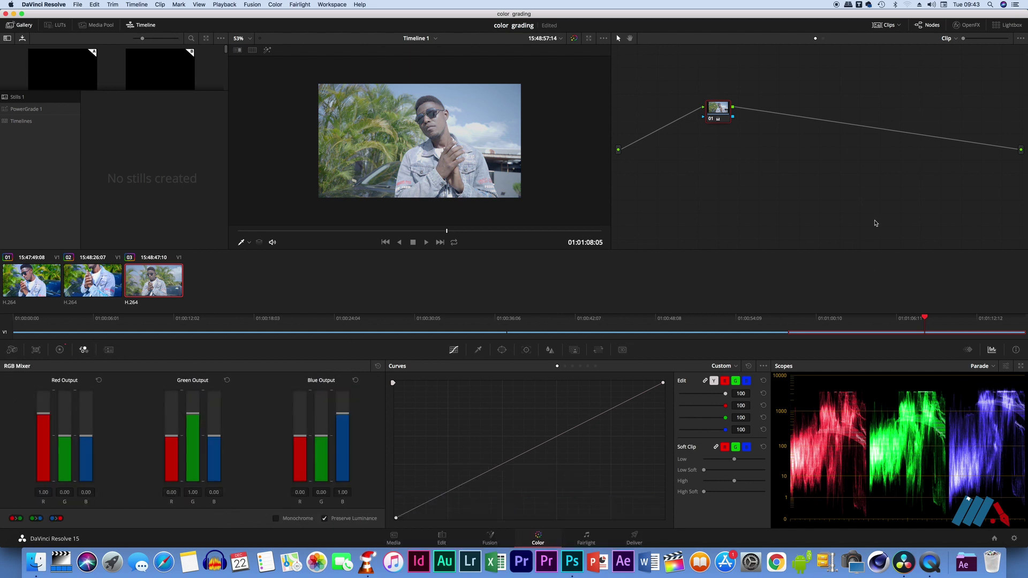
- Add serial node 02 and set the RGB Mixer red, green and blue outputs to 2.00
{"action": "key", "text": "alt+s"}
{"action": "left_click_drag", "start_coordinate": [46, 402], "coordinate": [43, 391]}
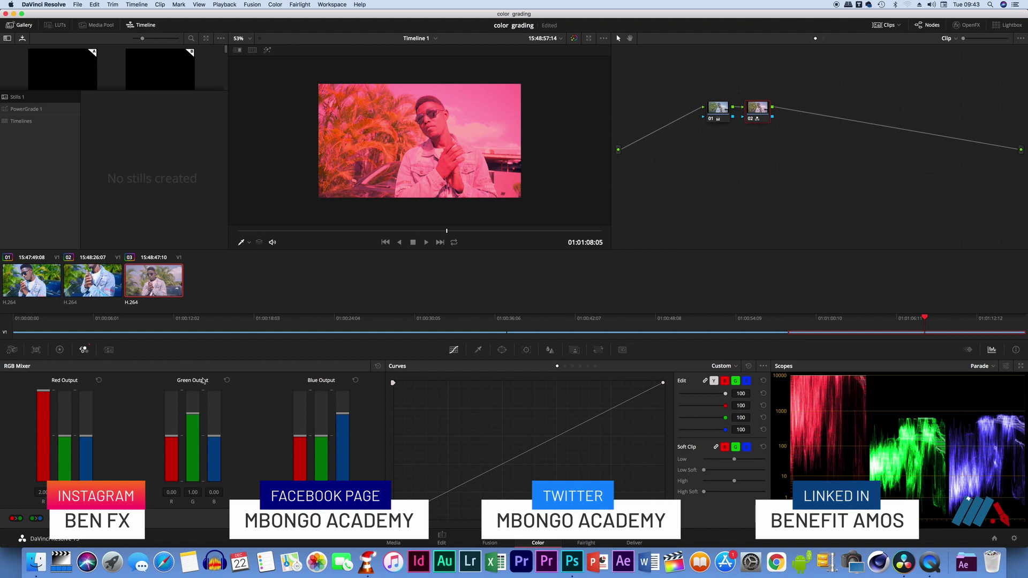
{"action": "left_click_drag", "start_coordinate": [193, 413], "coordinate": [193, 391]}
{"action": "left_click_drag", "start_coordinate": [342, 413], "coordinate": [343, 391]}
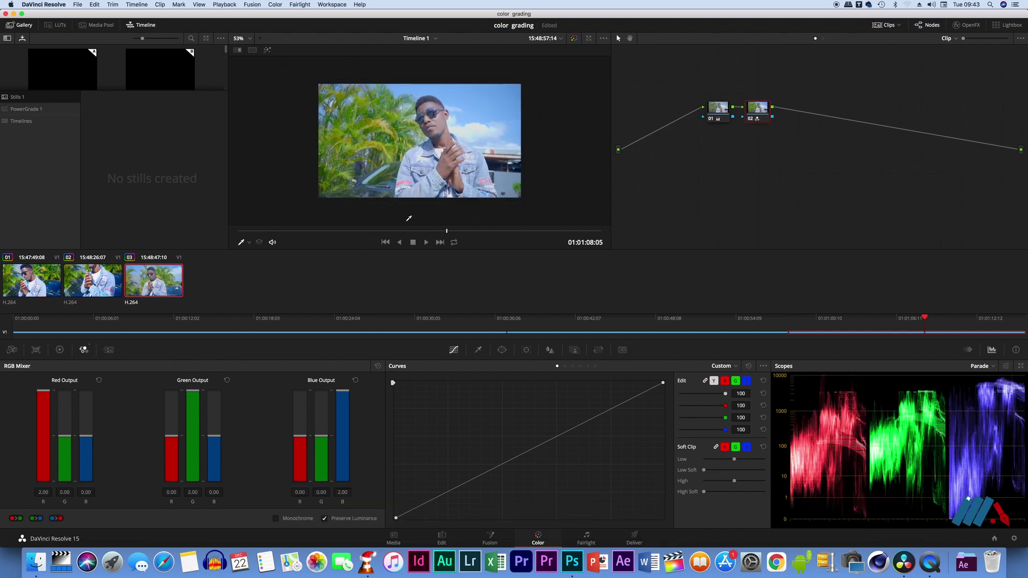
- Add control points along the Custom contrast curve
{"action": "left_click", "coordinate": [498, 182]}
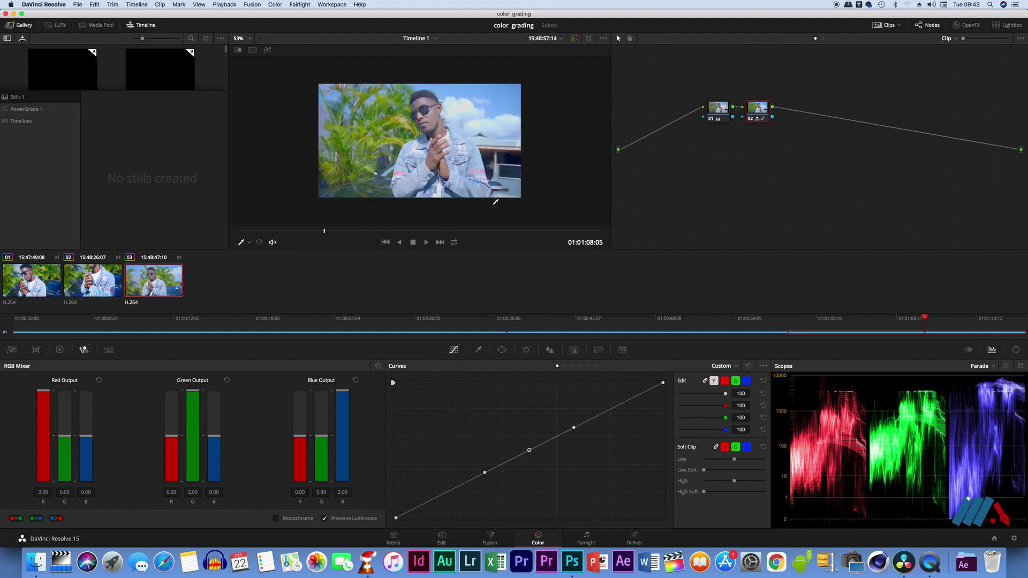
{"action": "scroll", "coordinate": [483, 134], "scroll_direction": "down", "scroll_amount": 1}
{"action": "scroll", "coordinate": [468, 133], "scroll_direction": "down", "scroll_amount": 1}
{"action": "scroll", "coordinate": [498, 161], "scroll_direction": "up", "scroll_amount": 1}
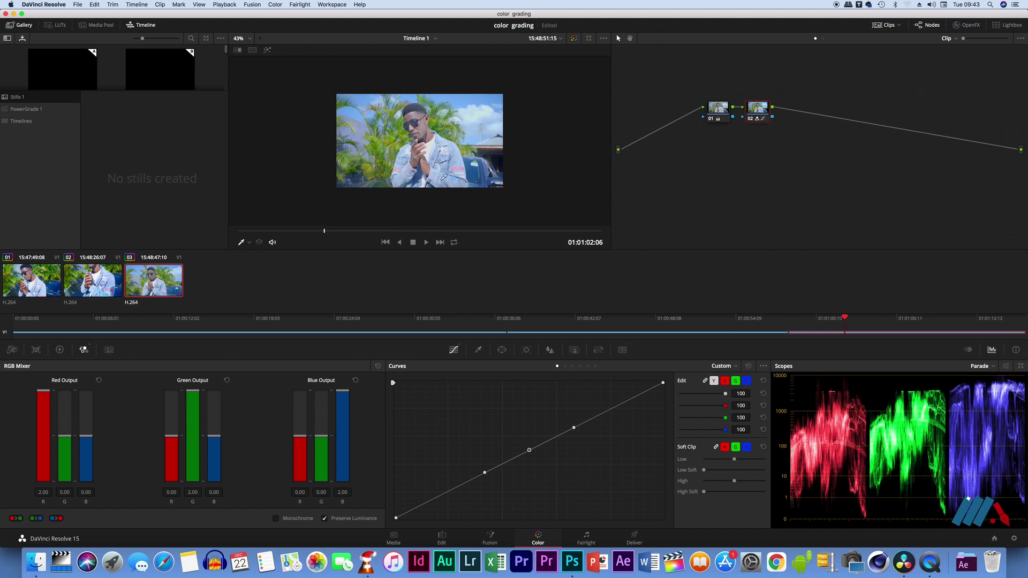